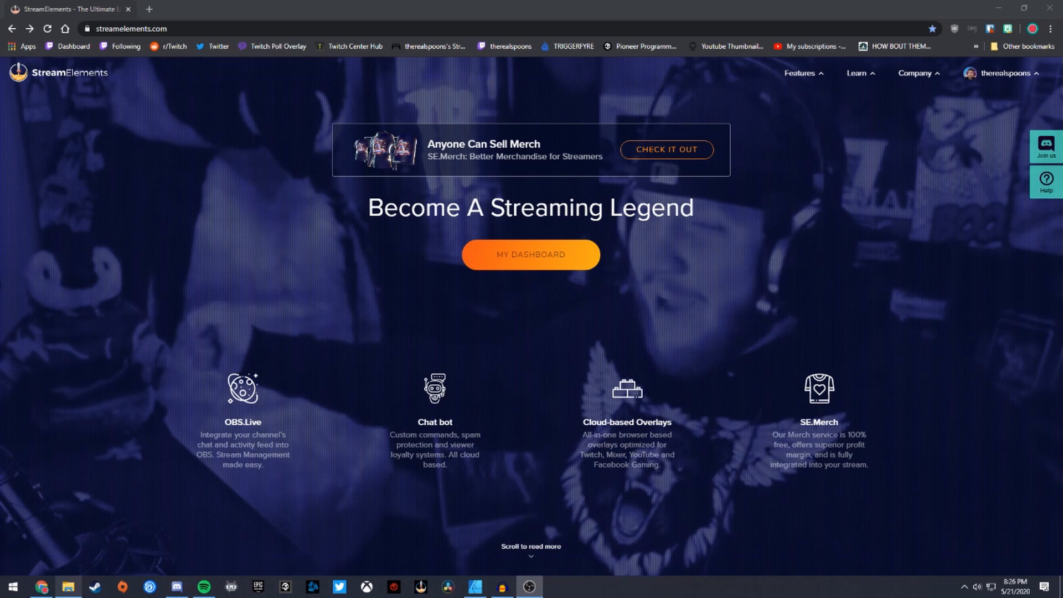
- Move Discord onto the main screen and maximize it on the widget-share channel's Vanta post
left_click_drag(1062, 111, 458, 125)
double_click(457, 125)
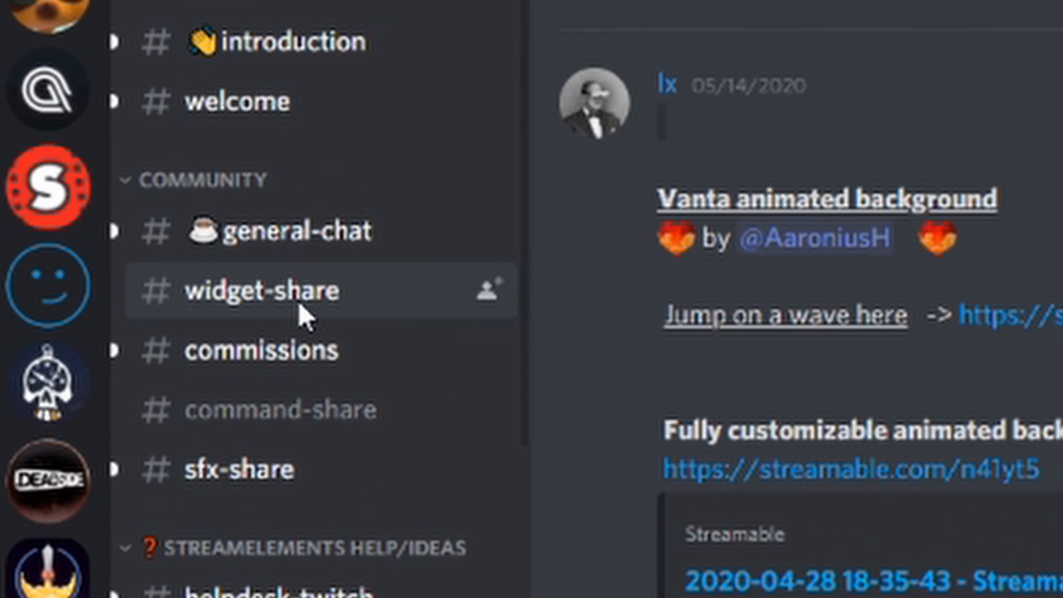
scroll(962, 371, "up", 11)
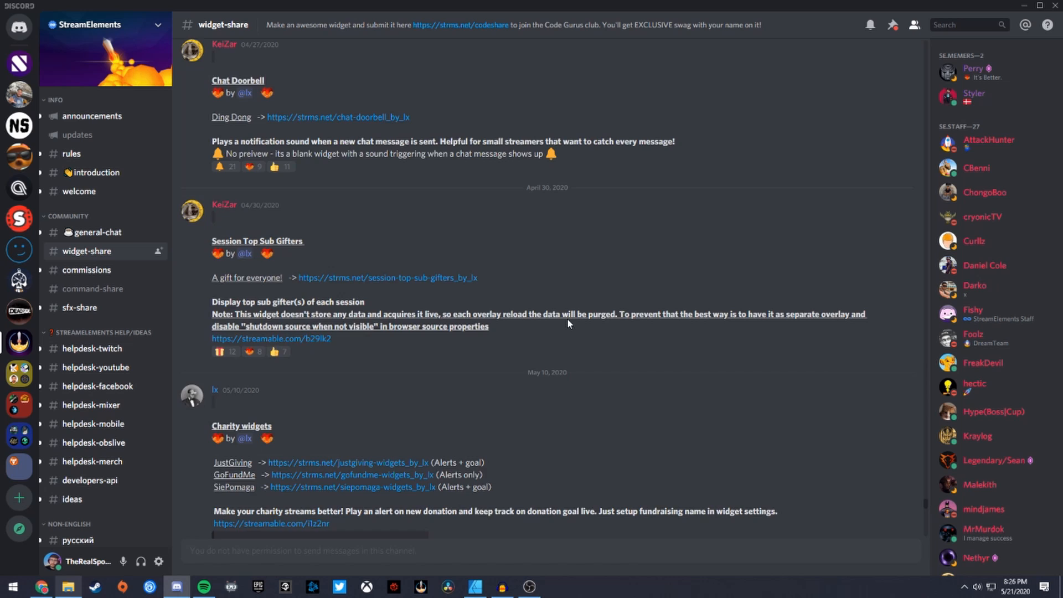
scroll(568, 324, "up", 6)
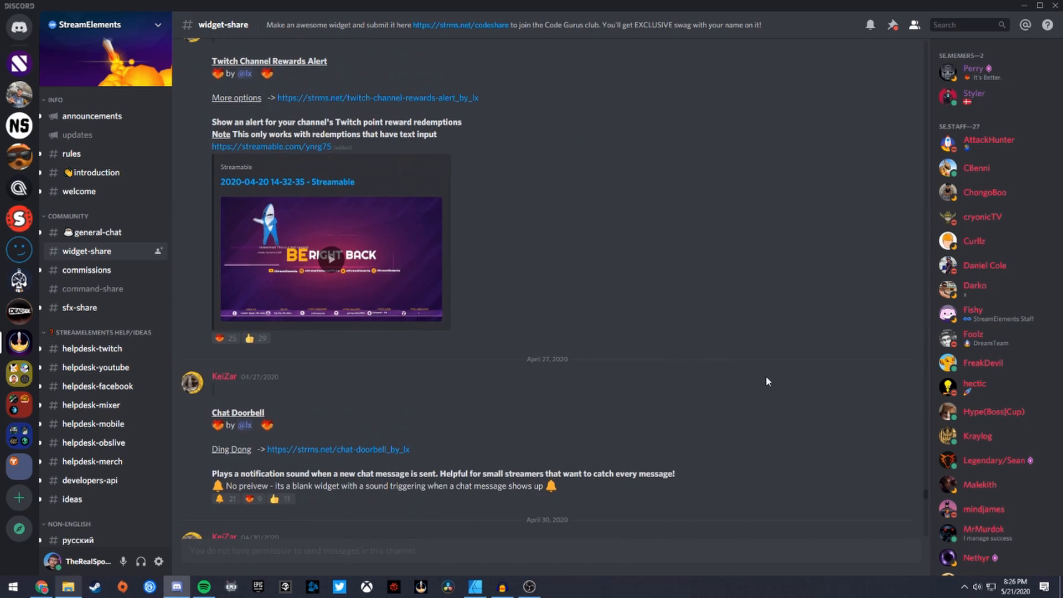
left_click_drag(927, 494, 926, 519)
scroll(699, 452, "down", 3)
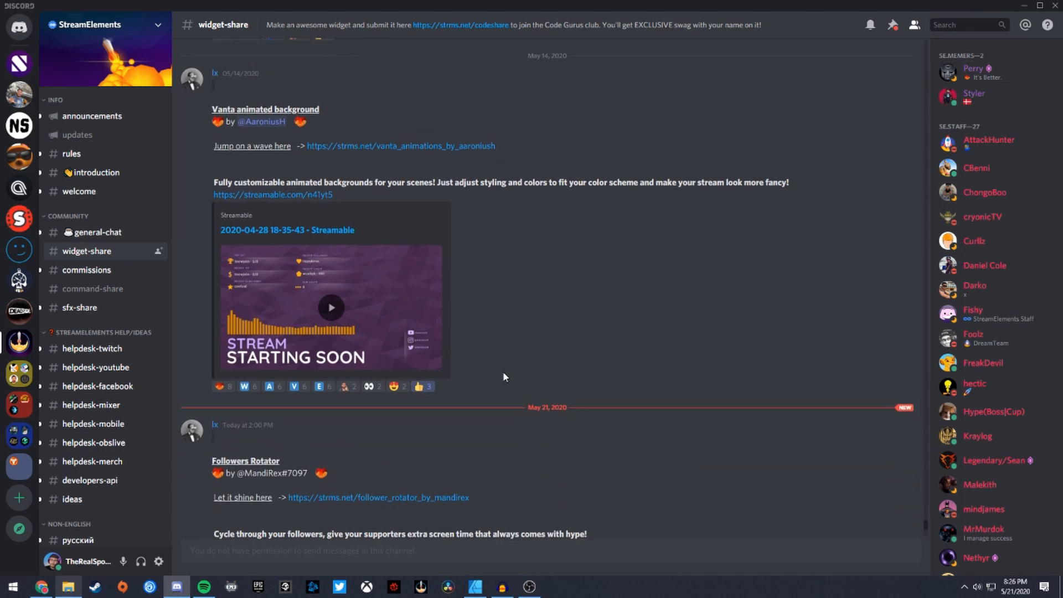
scroll(698, 368, "up", 8)
scroll(680, 367, "down", 7)
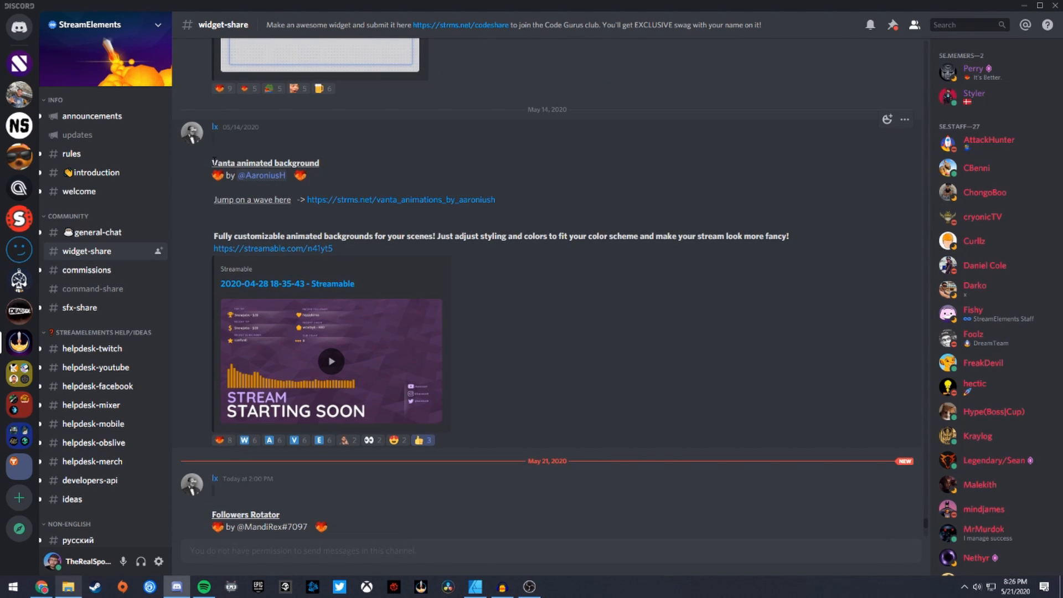
left_click_drag(212, 163, 328, 167)
left_click(331, 176)
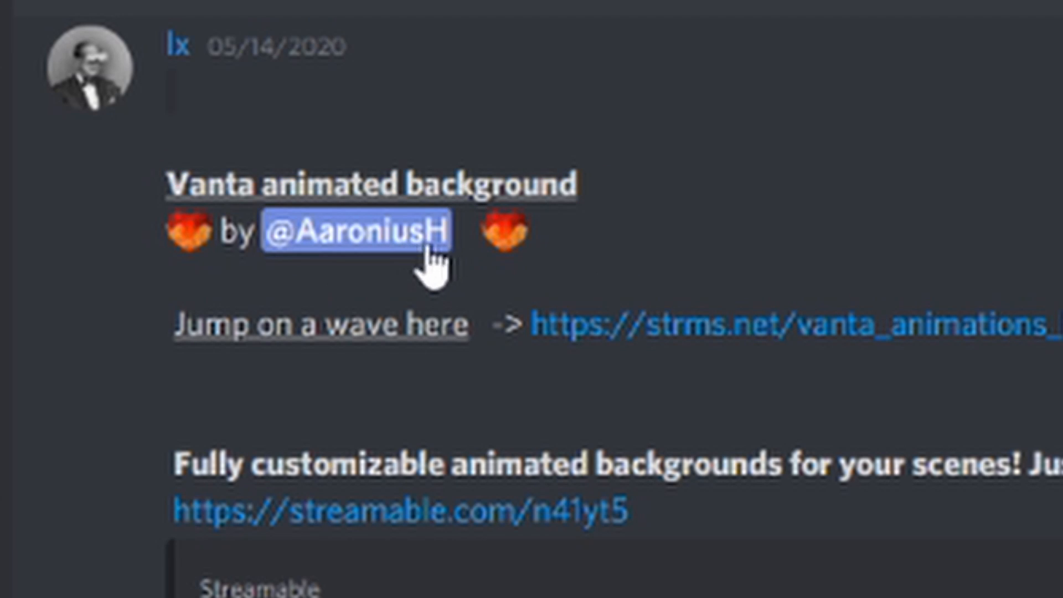
left_click_drag(166, 180, 249, 175)
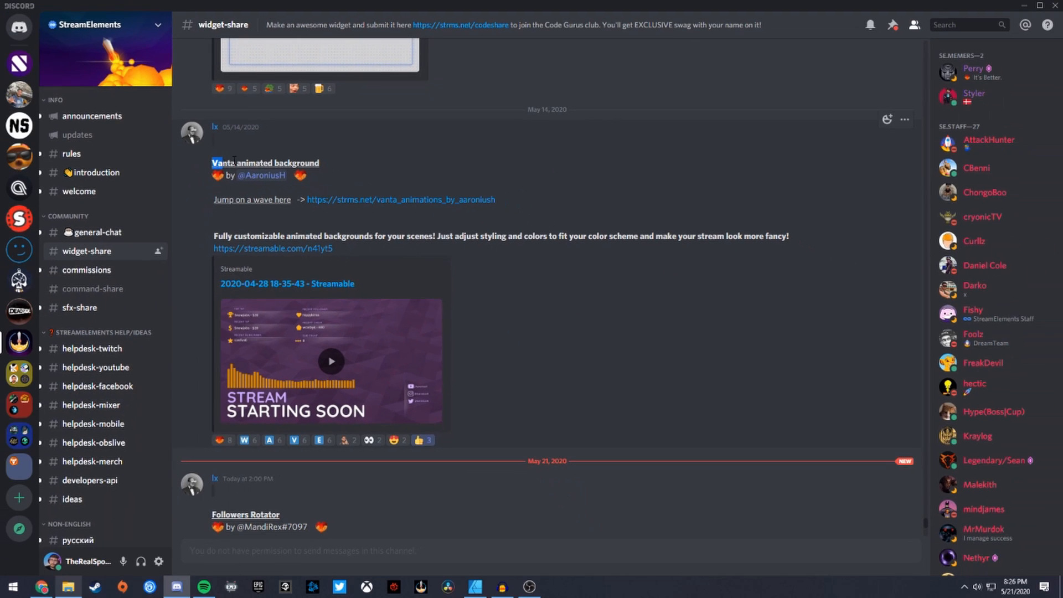
left_click_drag(320, 163, 217, 163)
left_click_drag(321, 163, 273, 163)
left_click(346, 169)
scroll(470, 301, "down", 2)
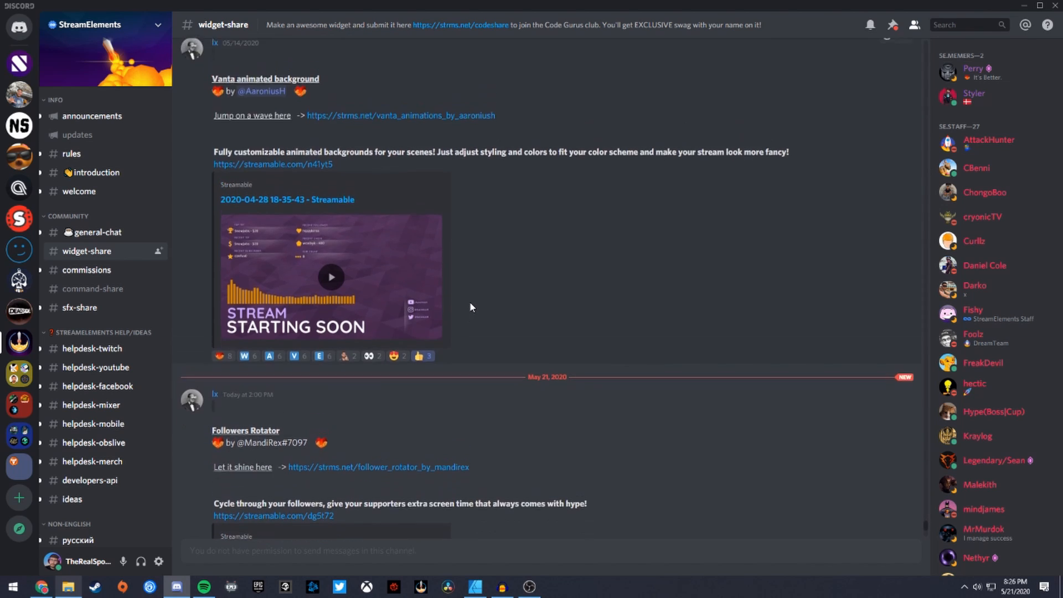
scroll(353, 235, "up", 3)
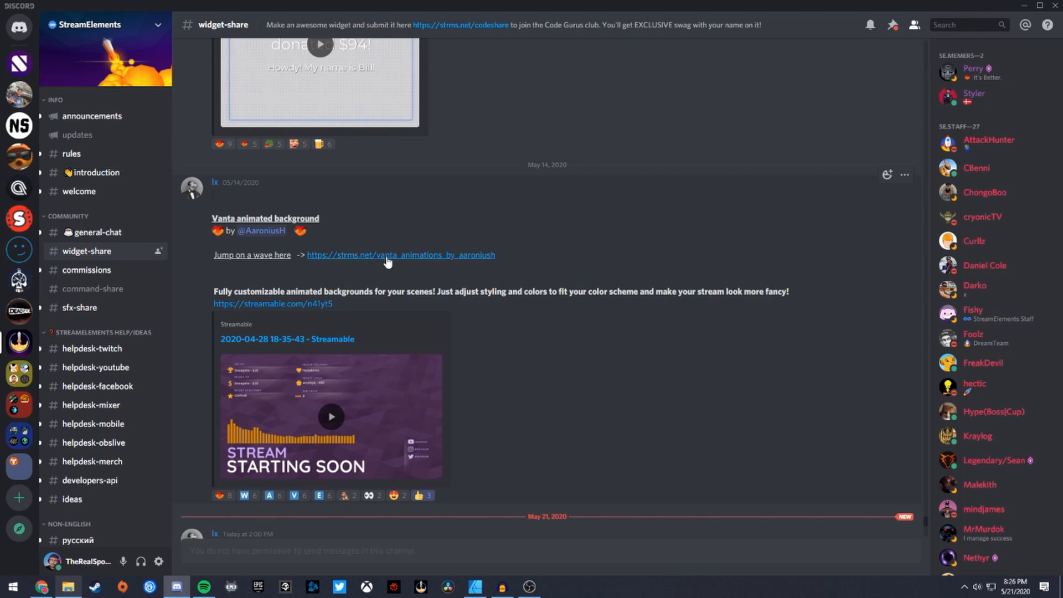
- From the StreamElements dashboard's My overlays list, edit the Vanta Animations overlay
left_click(42, 587)
left_click(514, 250)
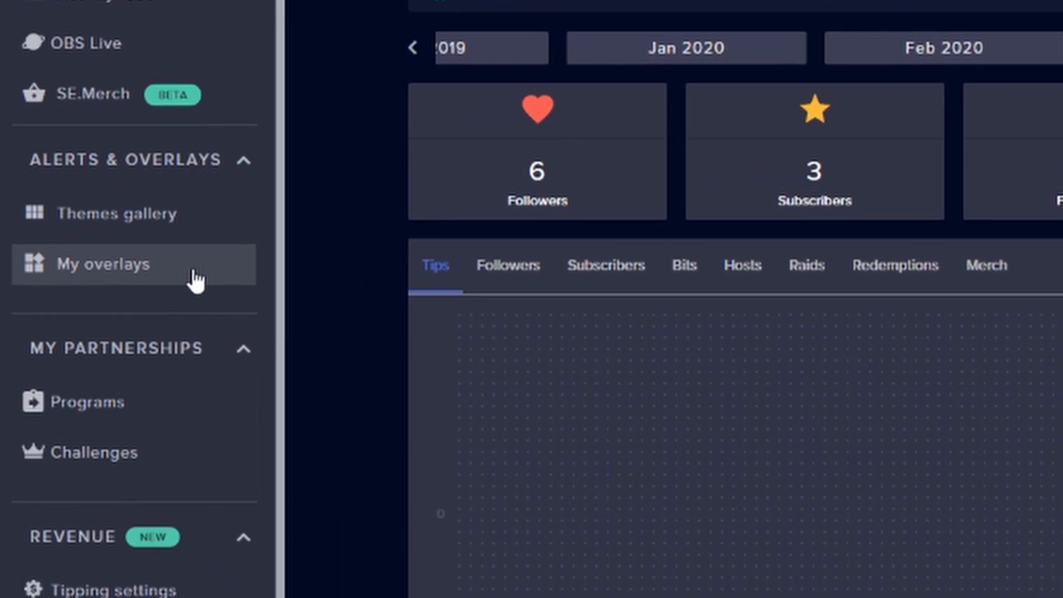
left_click(95, 266)
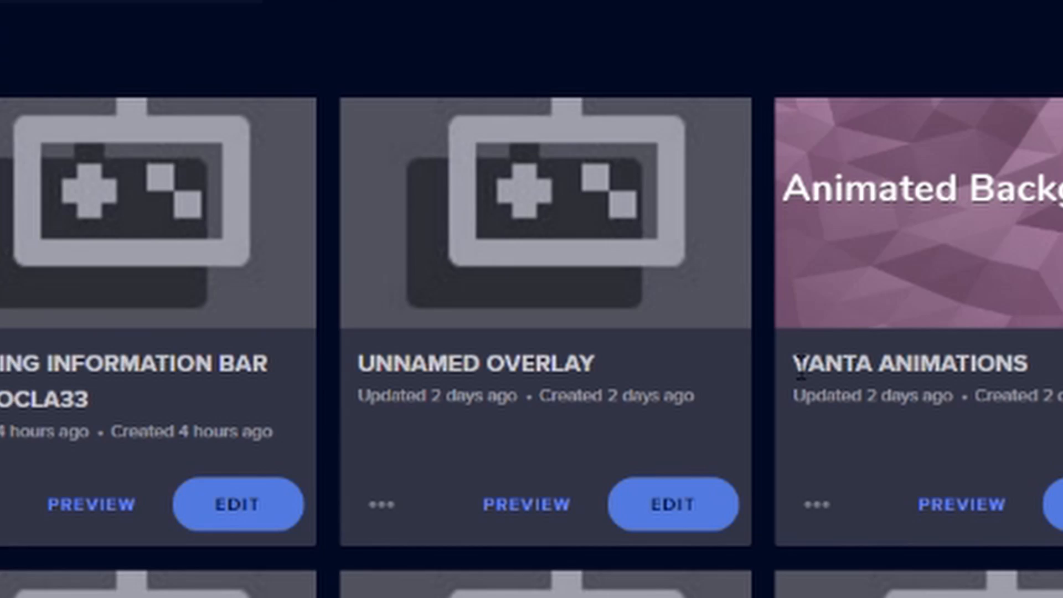
left_click_drag(480, 349, 718, 351)
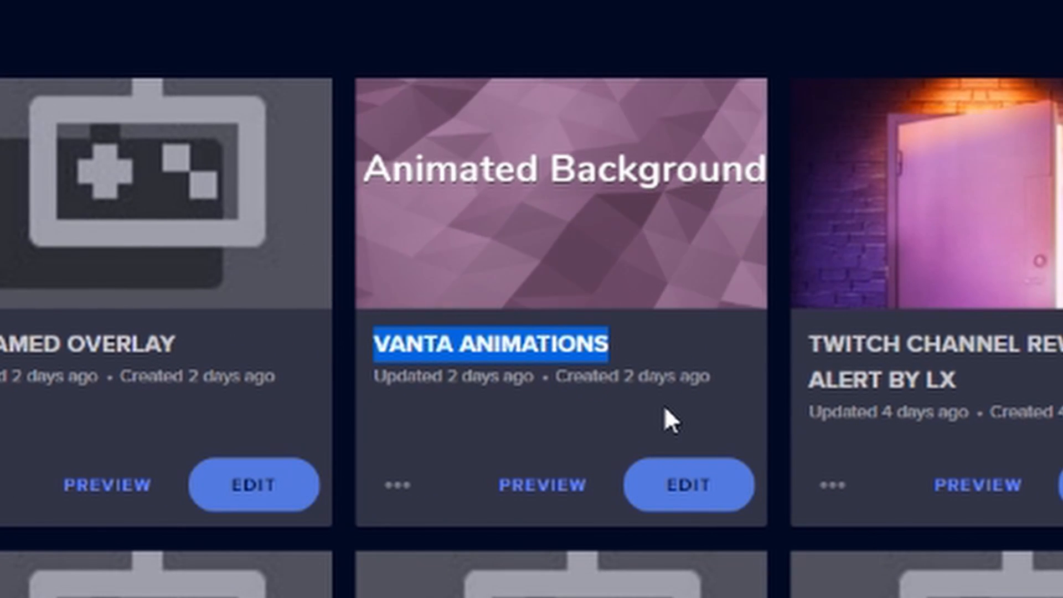
left_click(660, 343)
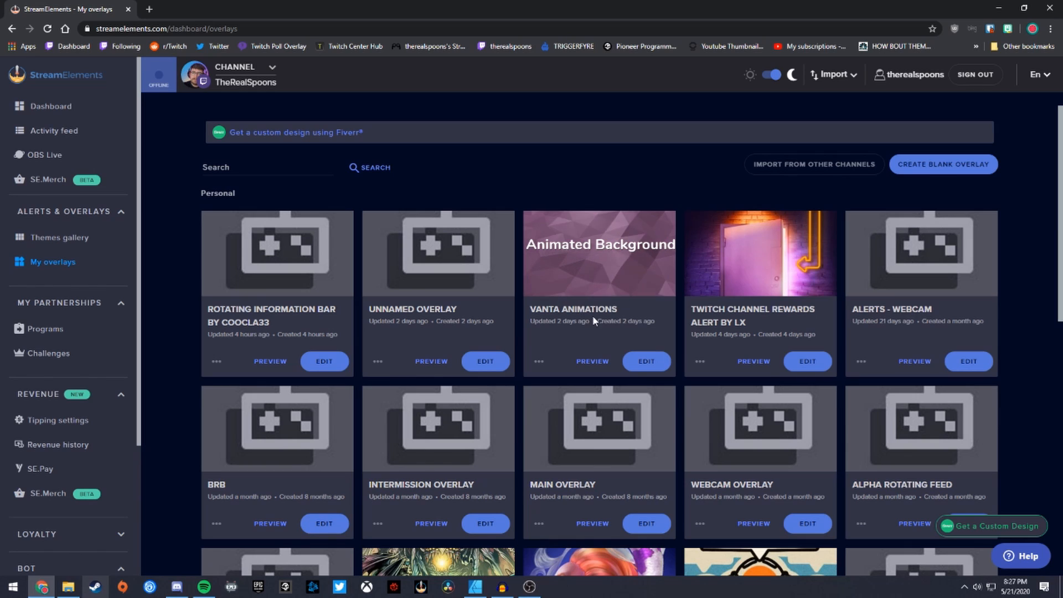
left_click(648, 366)
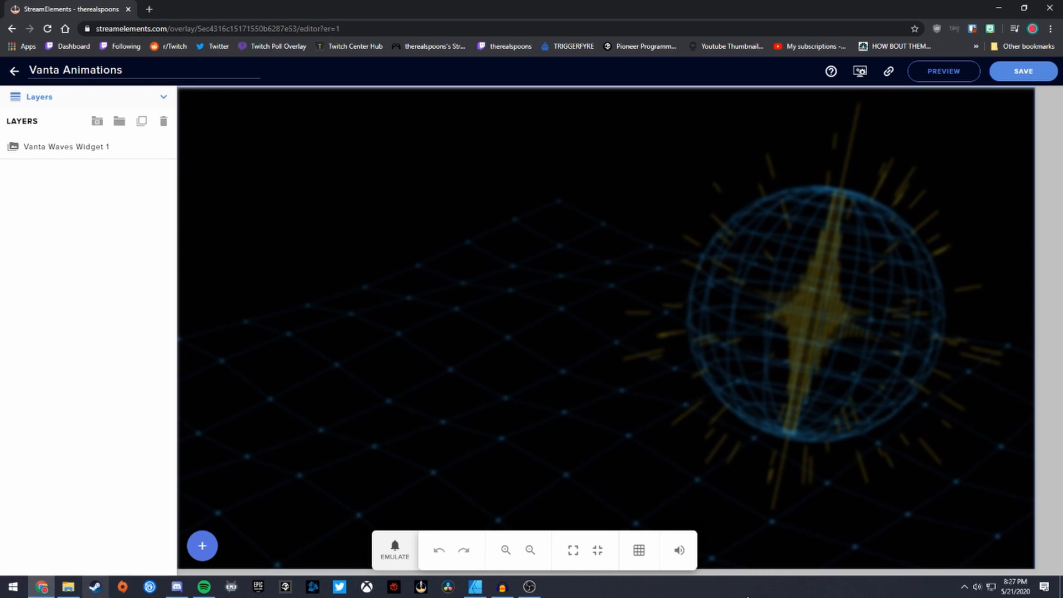
- Select the Vanta Waves Widget 1 layer and change its Effect type from Globe to Waves
left_click(551, 266)
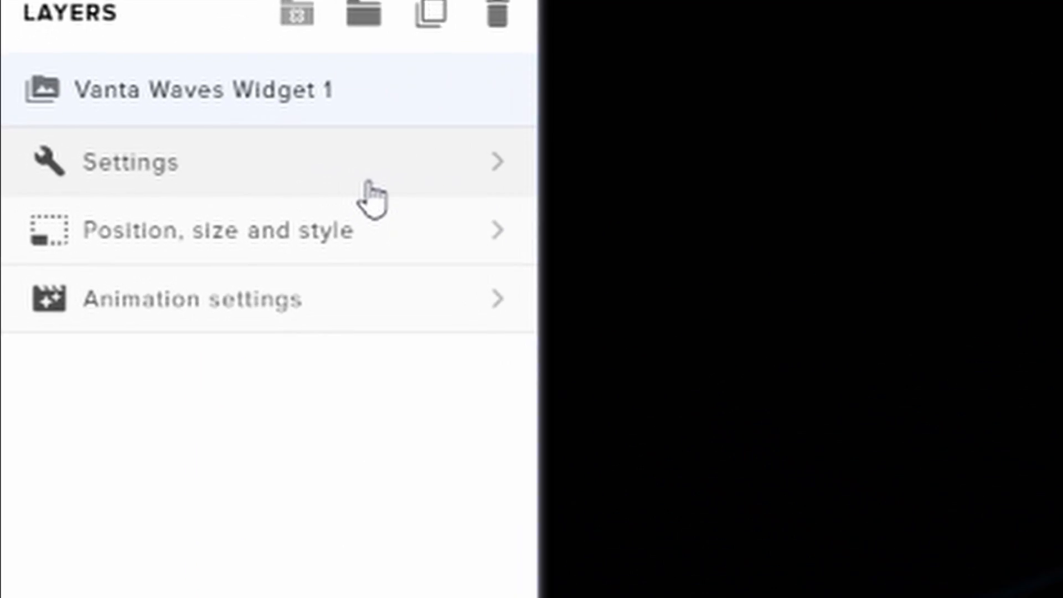
left_click(124, 181)
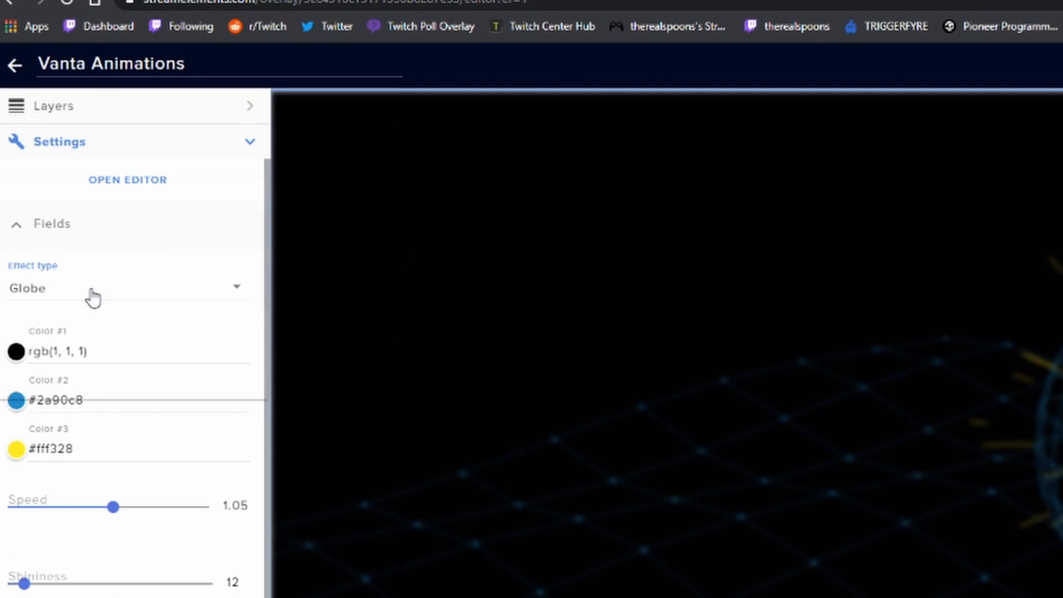
left_click(91, 298)
left_click_drag(265, 265, 142, 216)
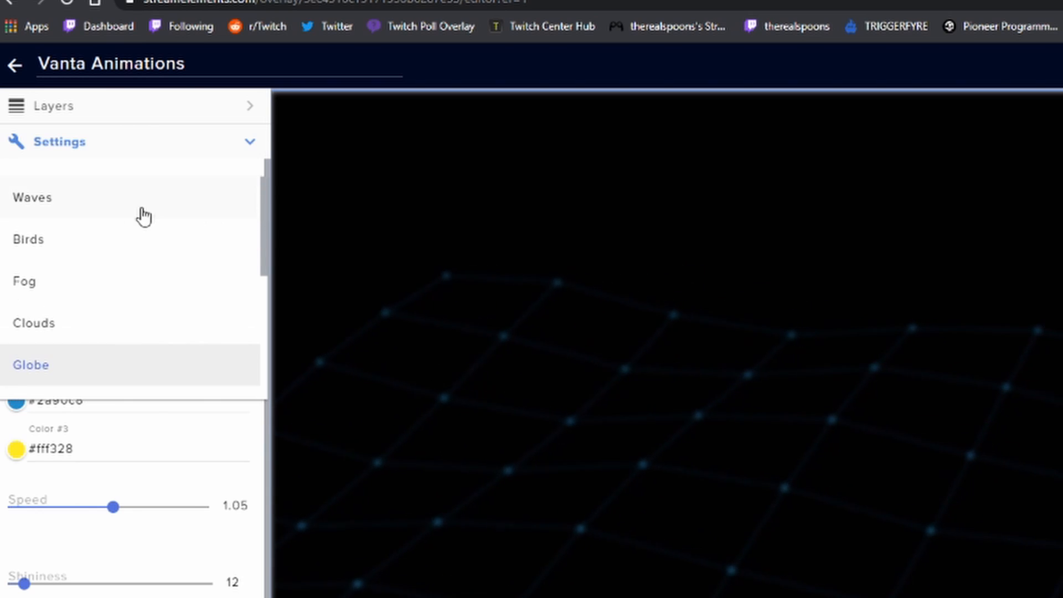
left_click(92, 204)
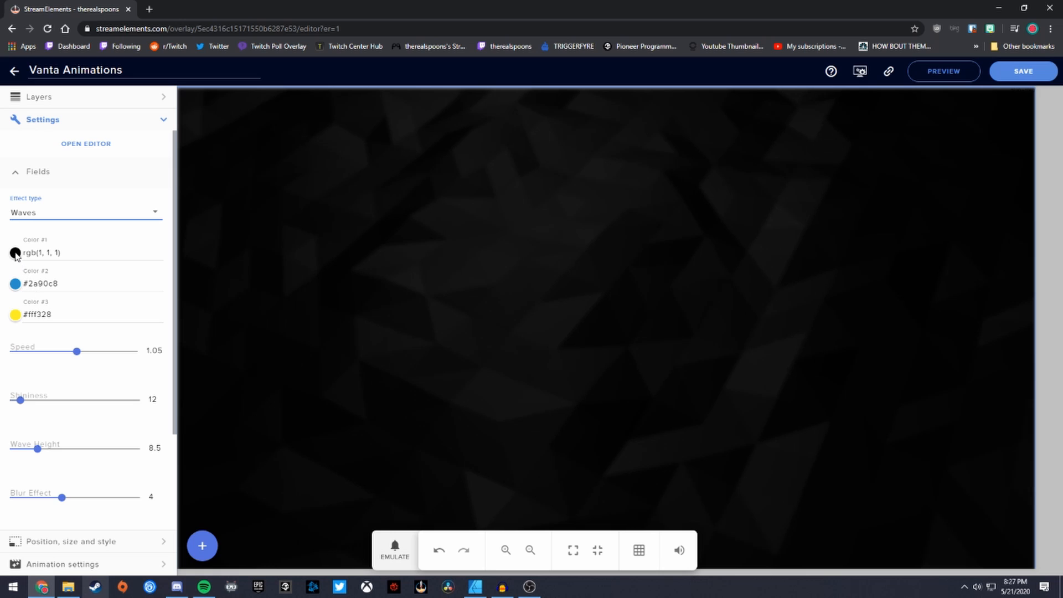
- Set Color #1 to red rgb(237, 39, 39) and Color #3 to near-black #22221f
left_click(15, 252)
left_click(536, 287)
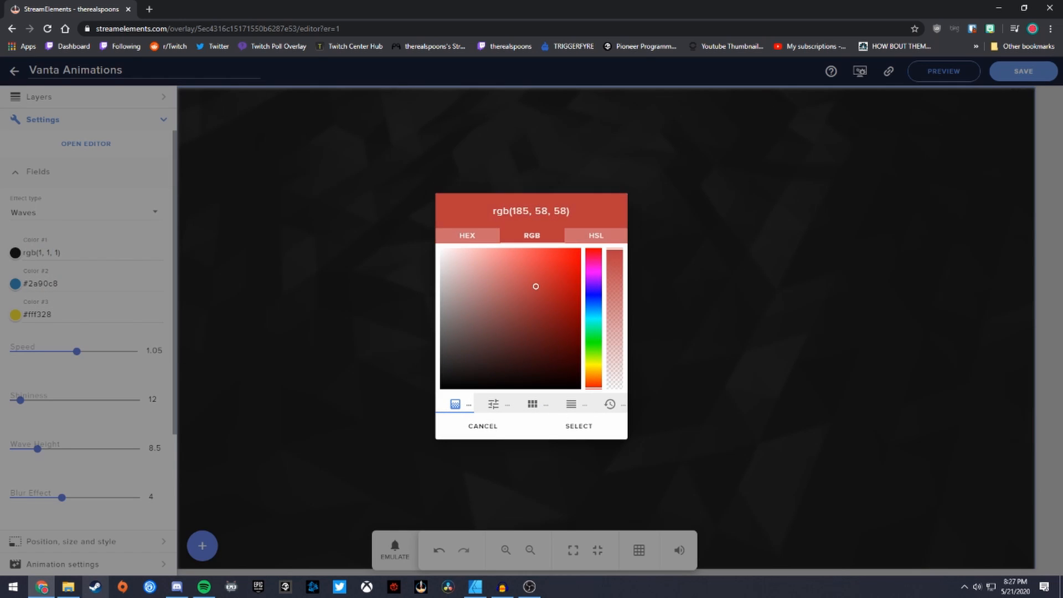
left_click(592, 428)
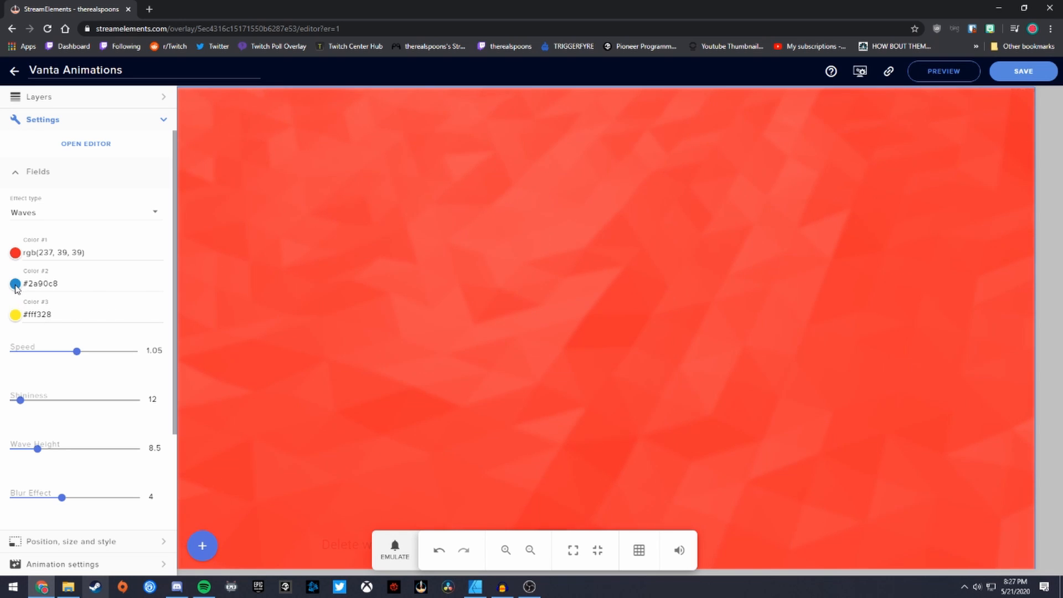
left_click(14, 315)
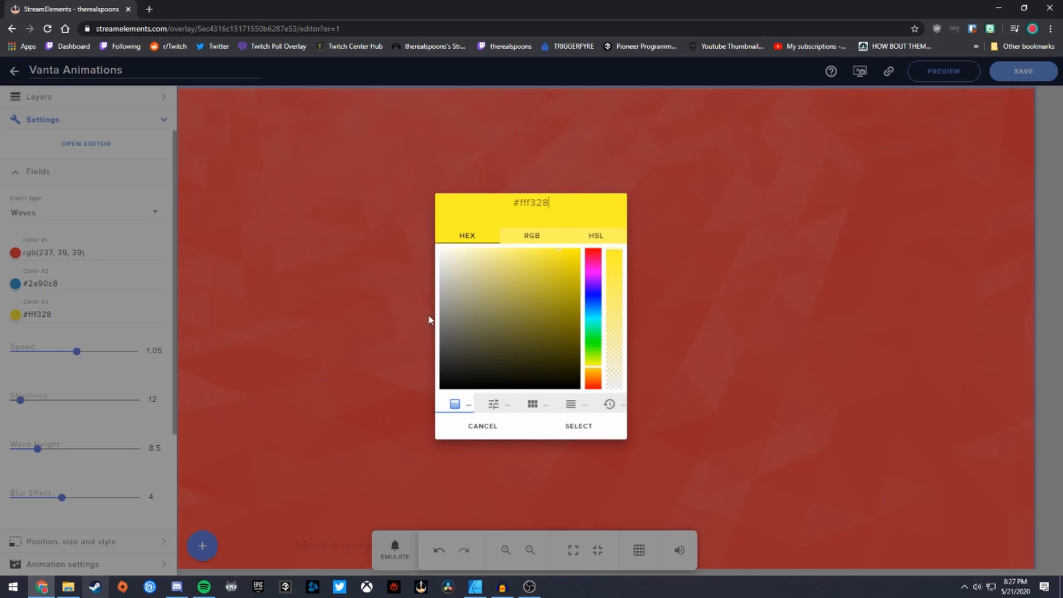
left_click(459, 365)
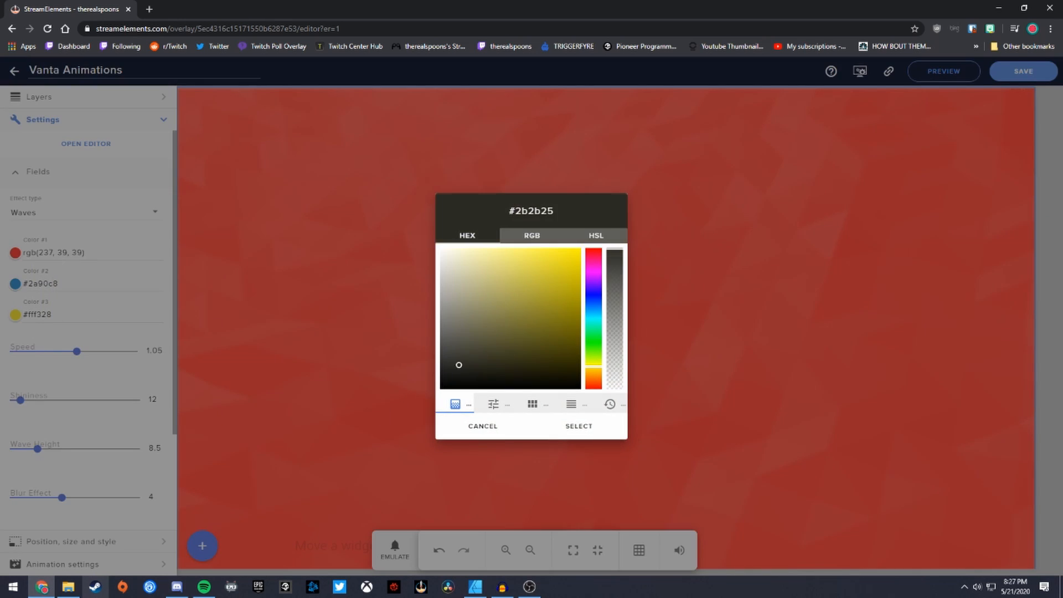
left_click(578, 429)
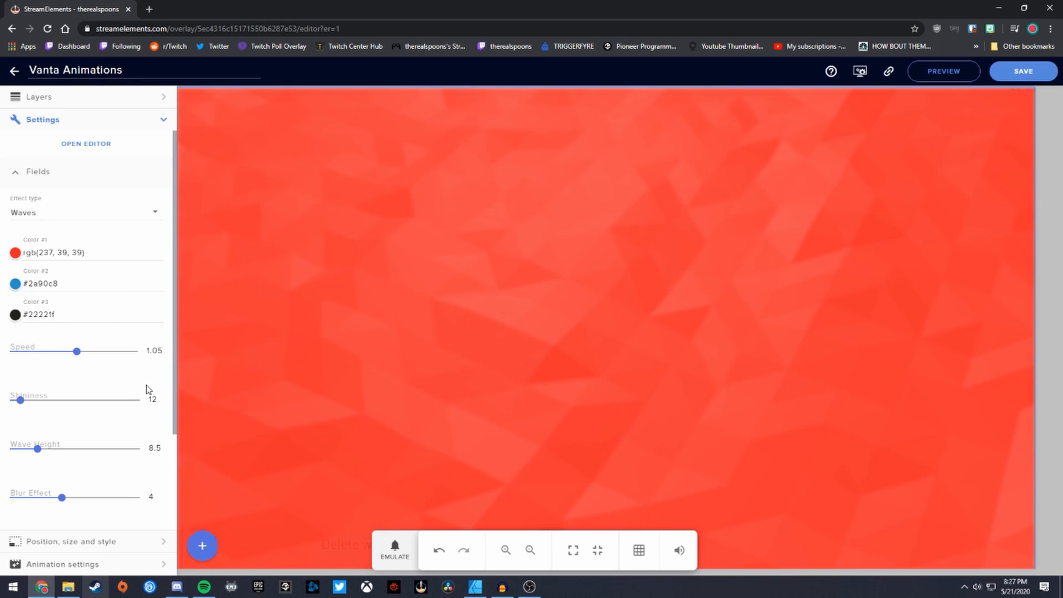
scroll(171, 388, "down", 1)
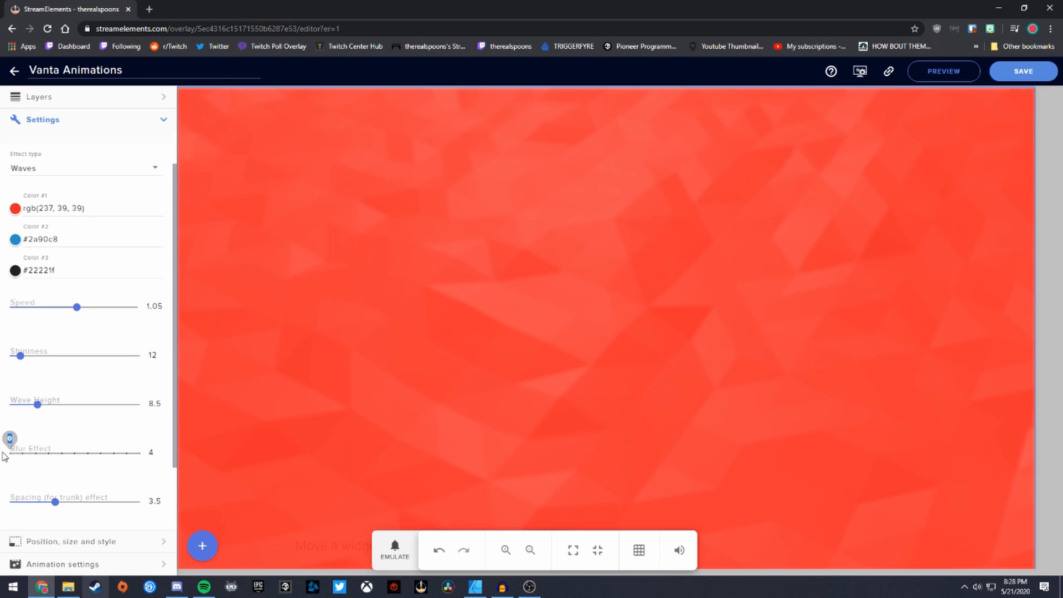
left_click_drag(5, 456, 5, 457)
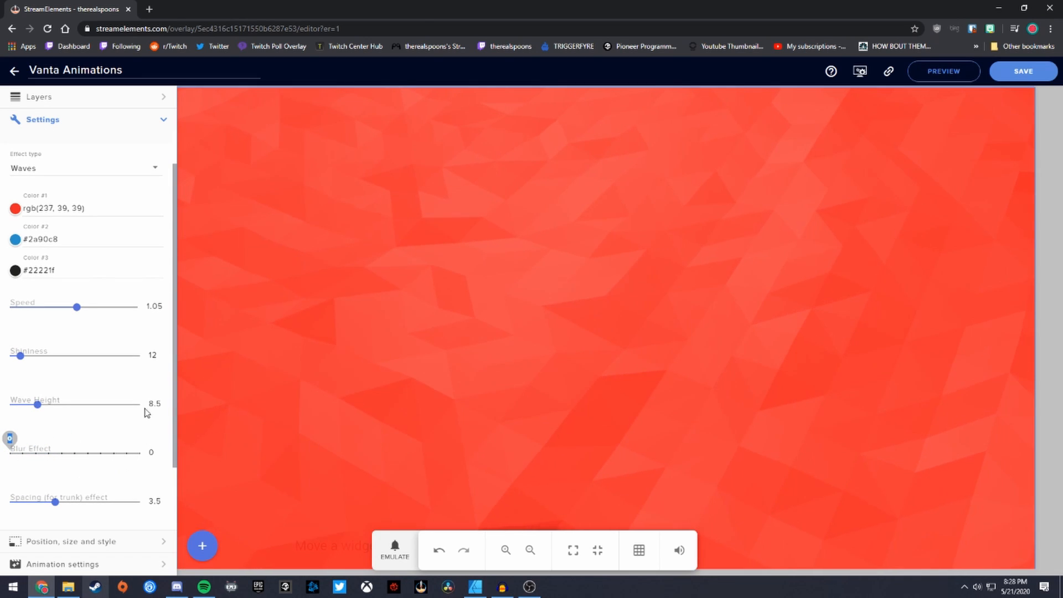
scroll(172, 428, "down", 1)
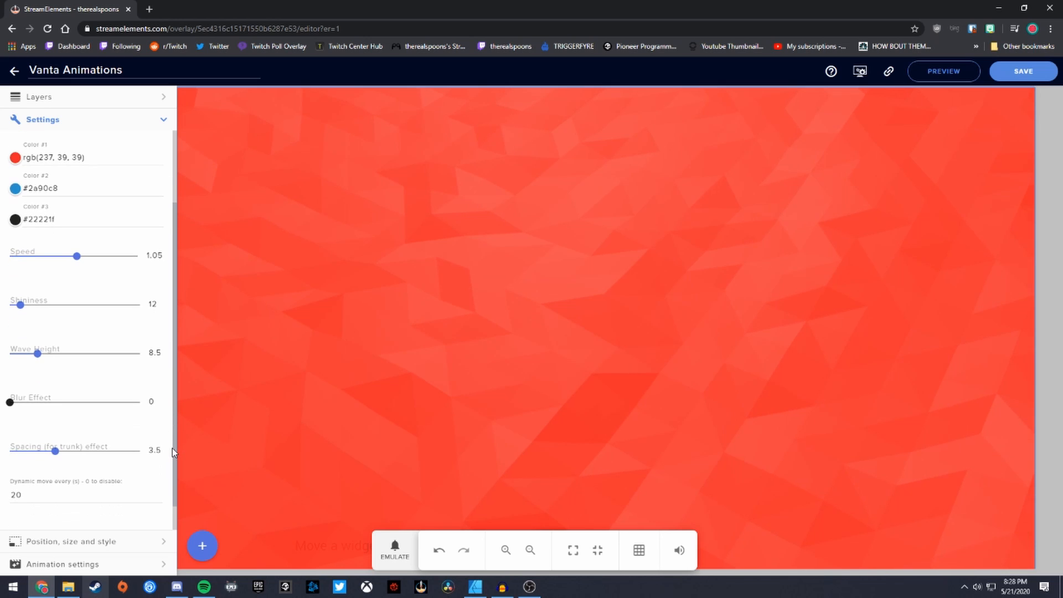
left_click(15, 189)
left_click_drag(548, 347, 559, 383)
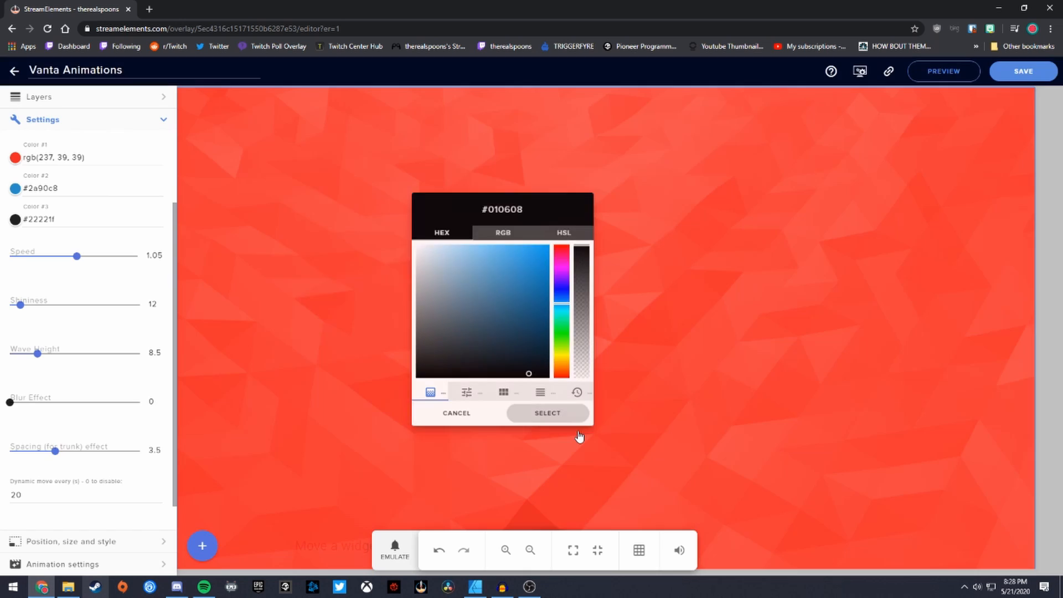
left_click(578, 428)
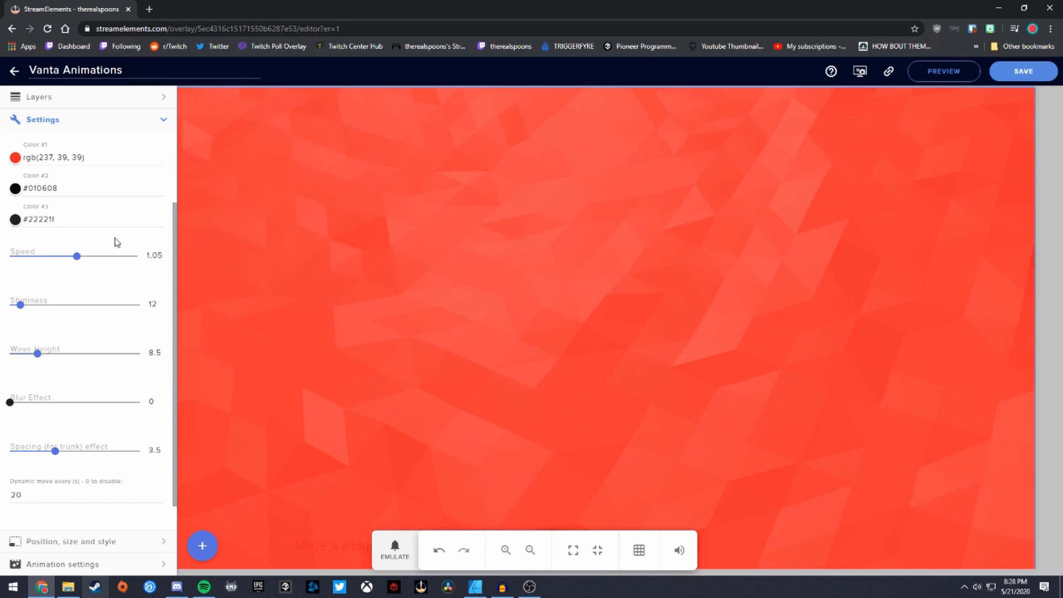
left_click(15, 158)
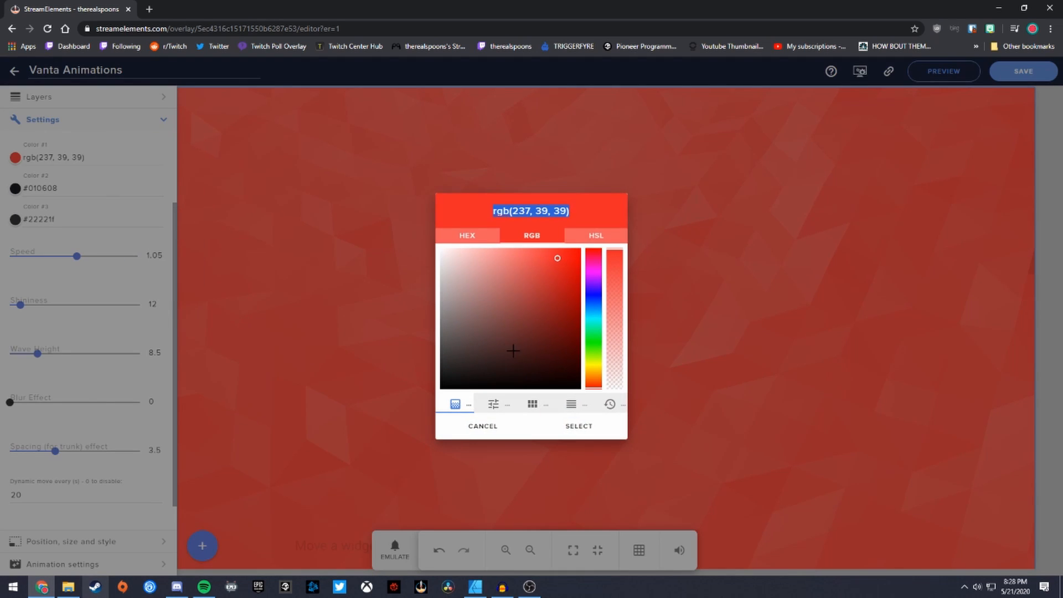
left_click(559, 356)
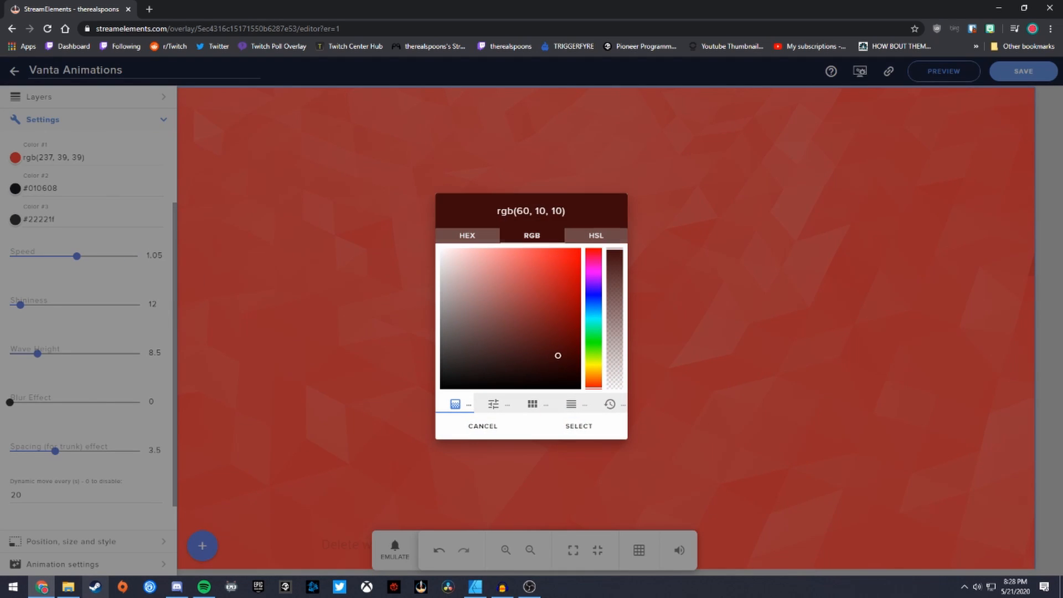
left_click(577, 427)
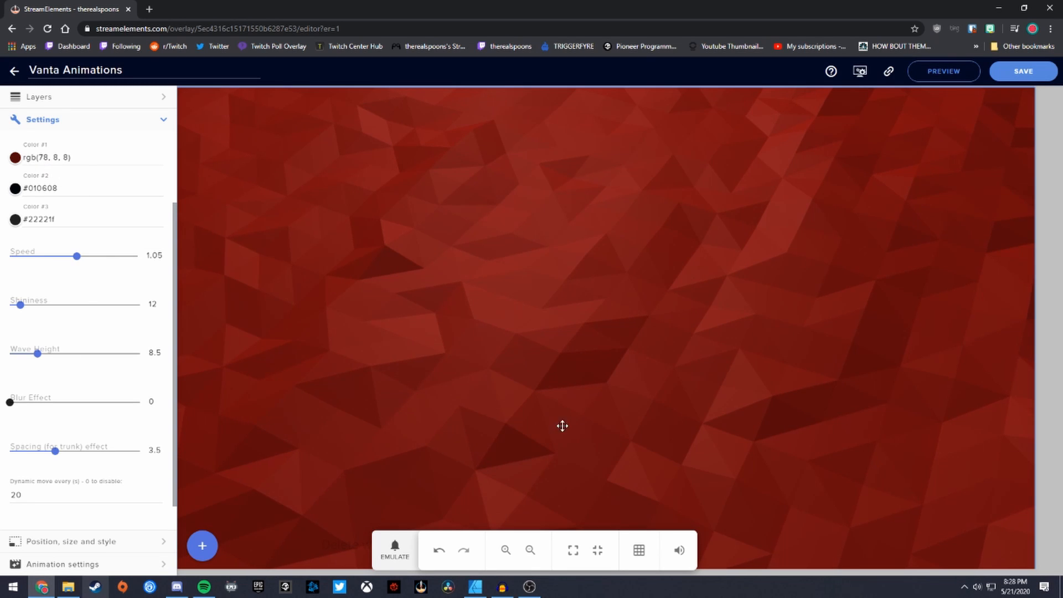
left_click_drag(177, 340, 198, 293)
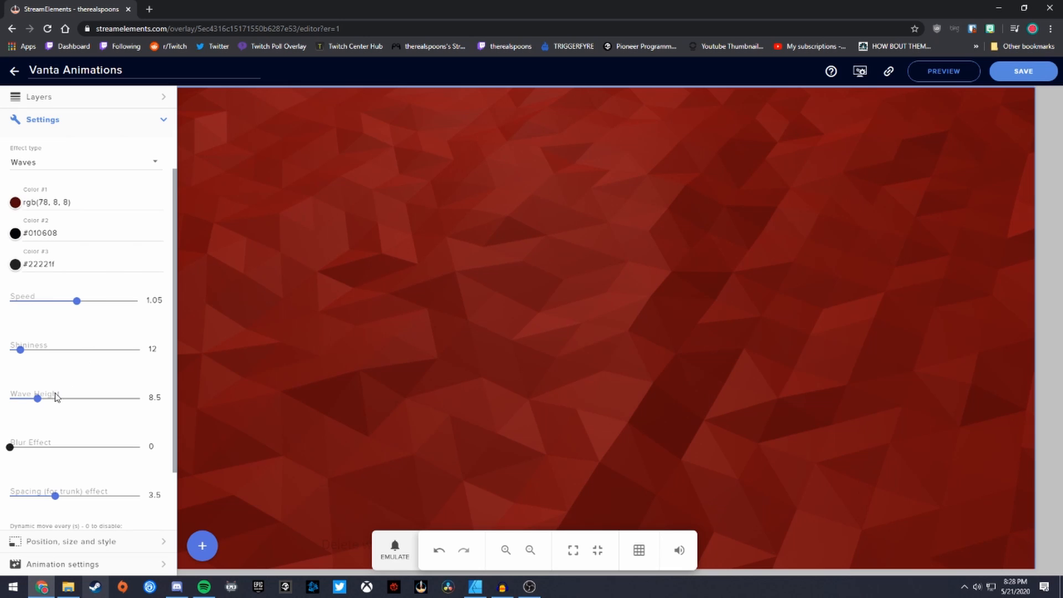
scroll(42, 439, "down", 2)
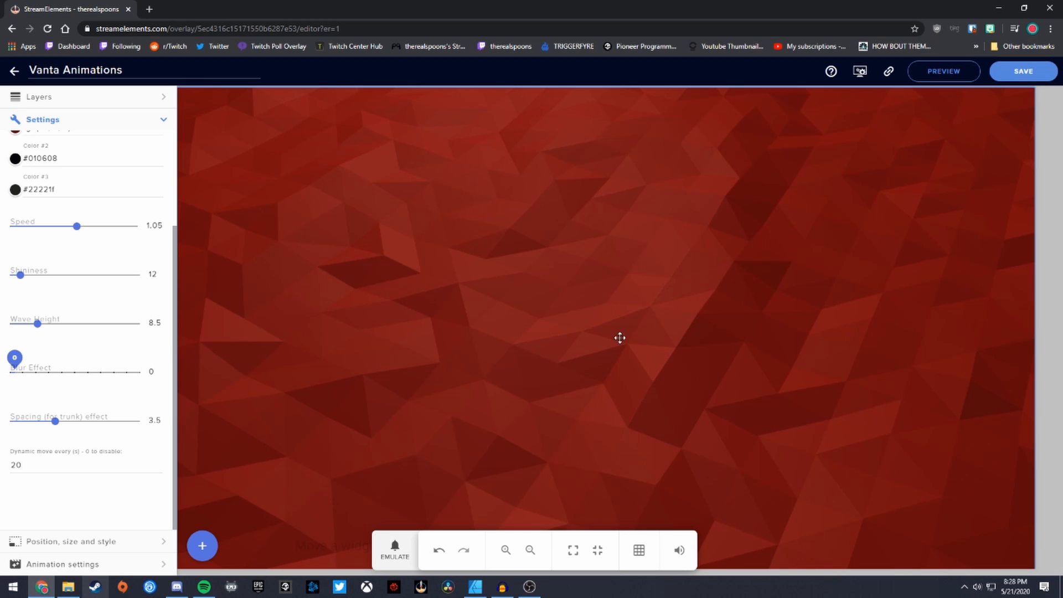
scroll(100, 199, "up", 3)
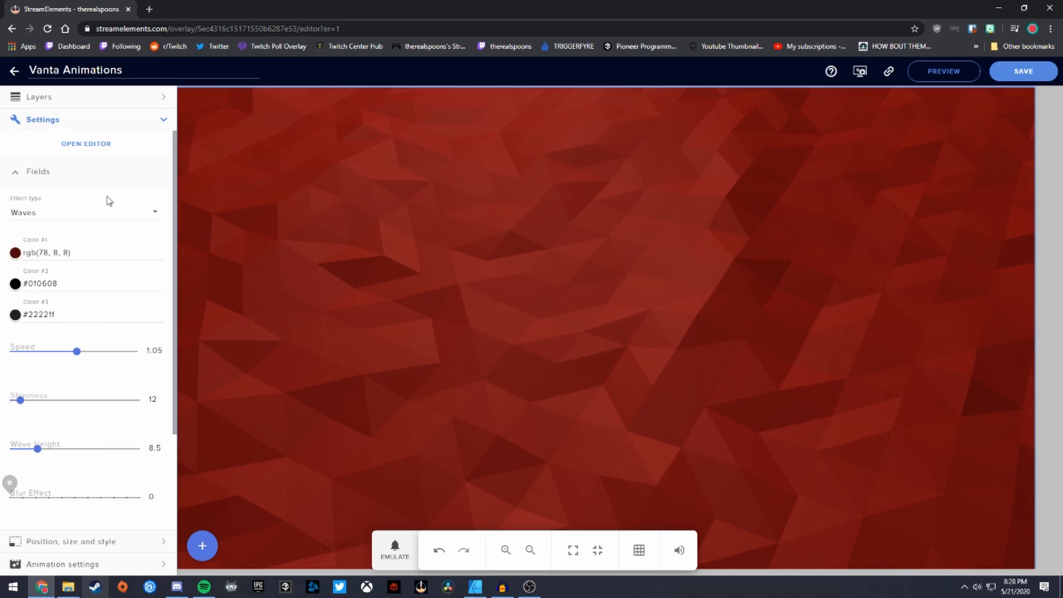
- Switch the Effect type to Birds and raise the Blur Effect slider to 7
left_click(70, 216)
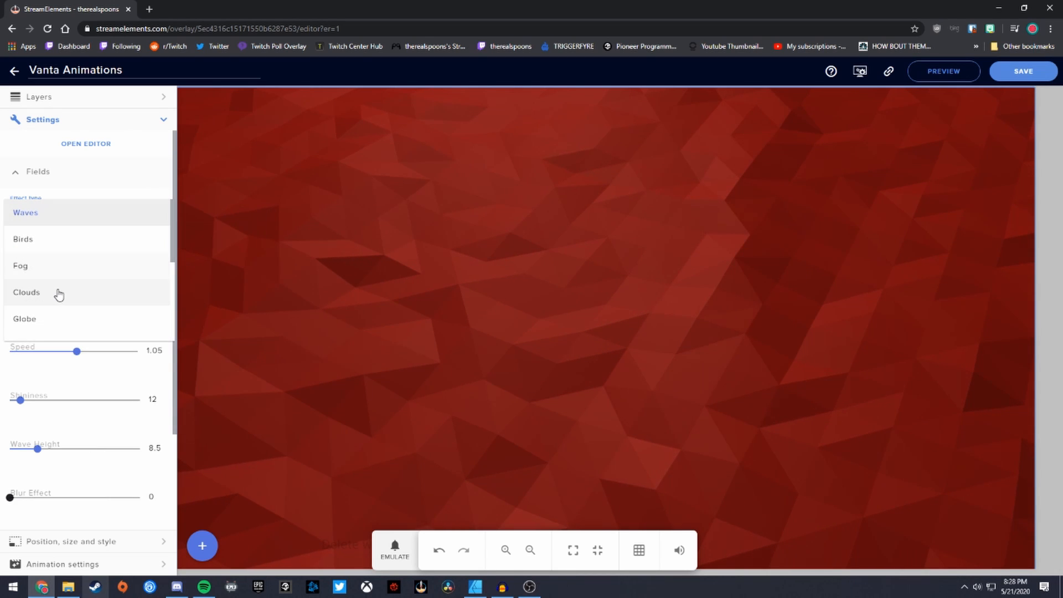
left_click(34, 240)
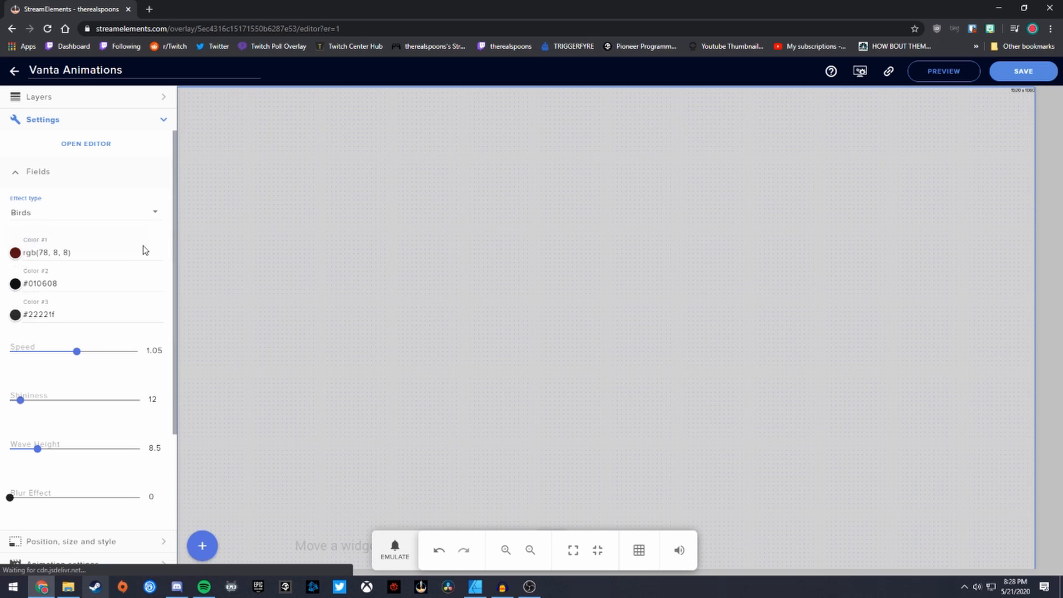
scroll(166, 266, "down", 2)
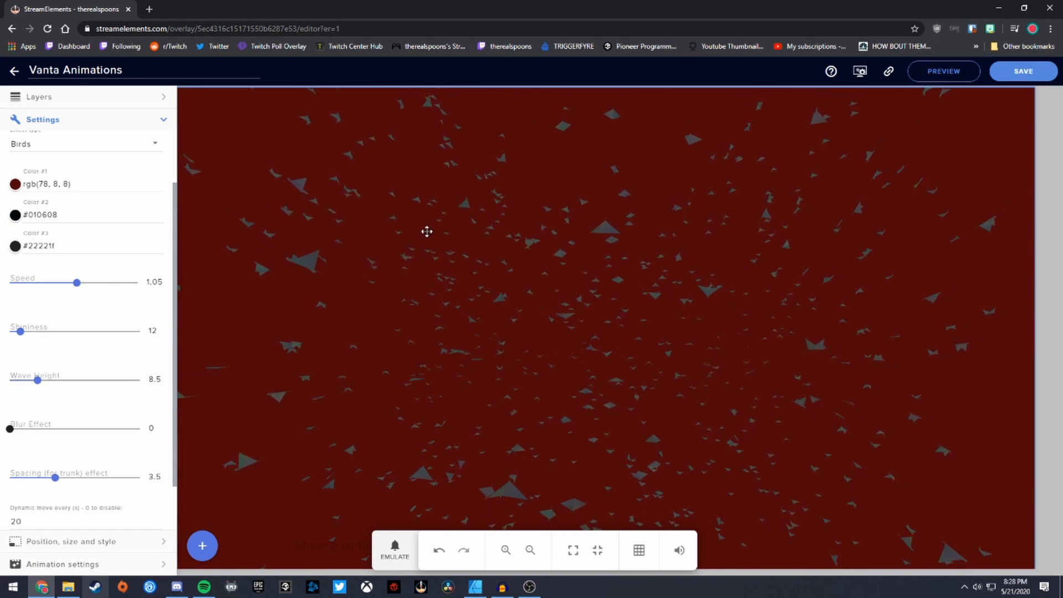
left_click_drag(10, 428, 80, 432)
left_click_drag(102, 432, 101, 431)
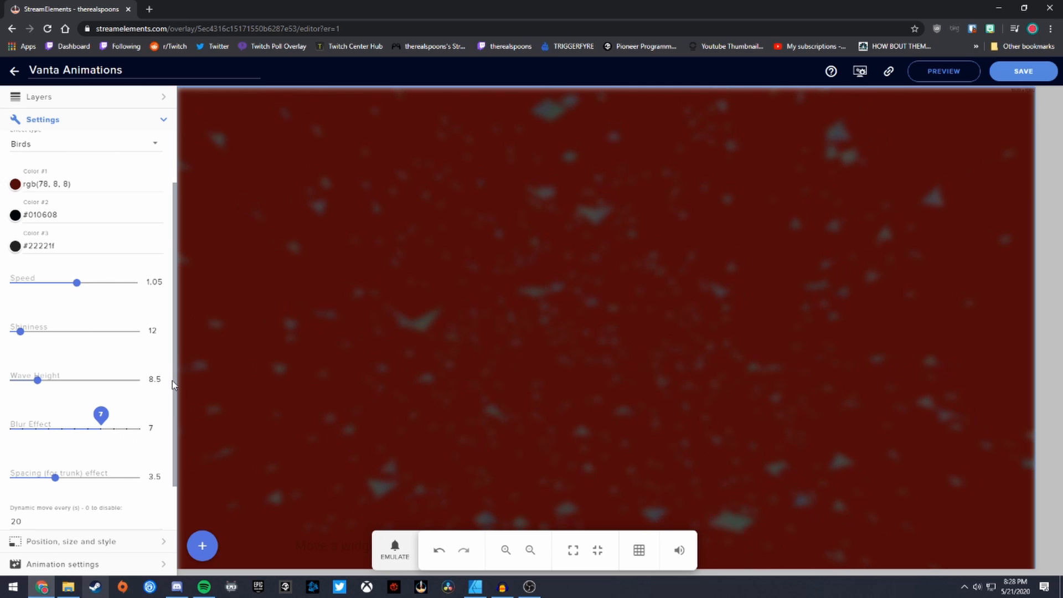
scroll(86, 261, "up", 2)
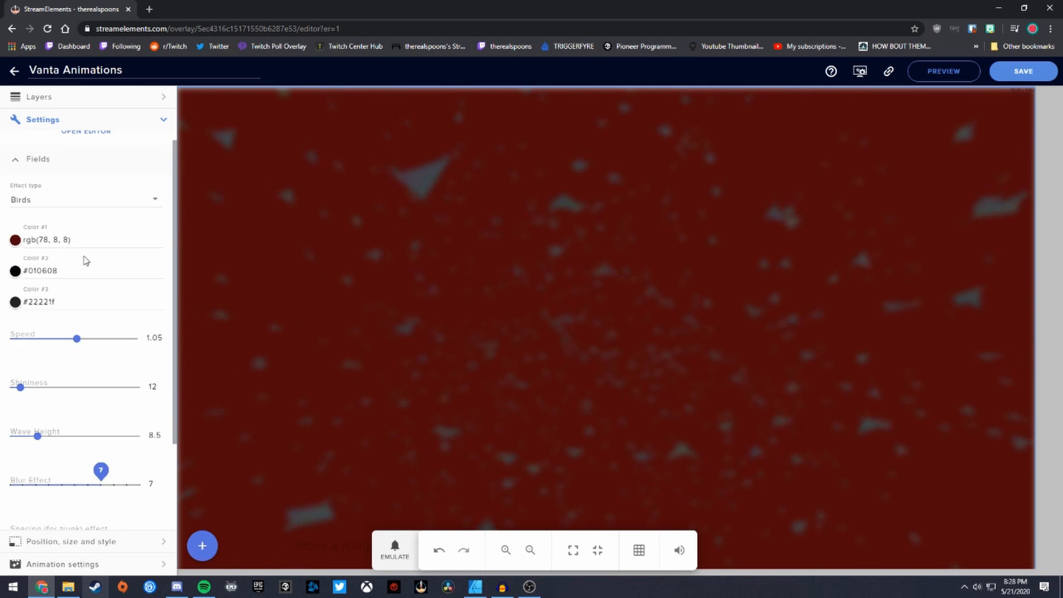
- Select the Globe effect type and lower the Blur Effect slider to 2
left_click(49, 221)
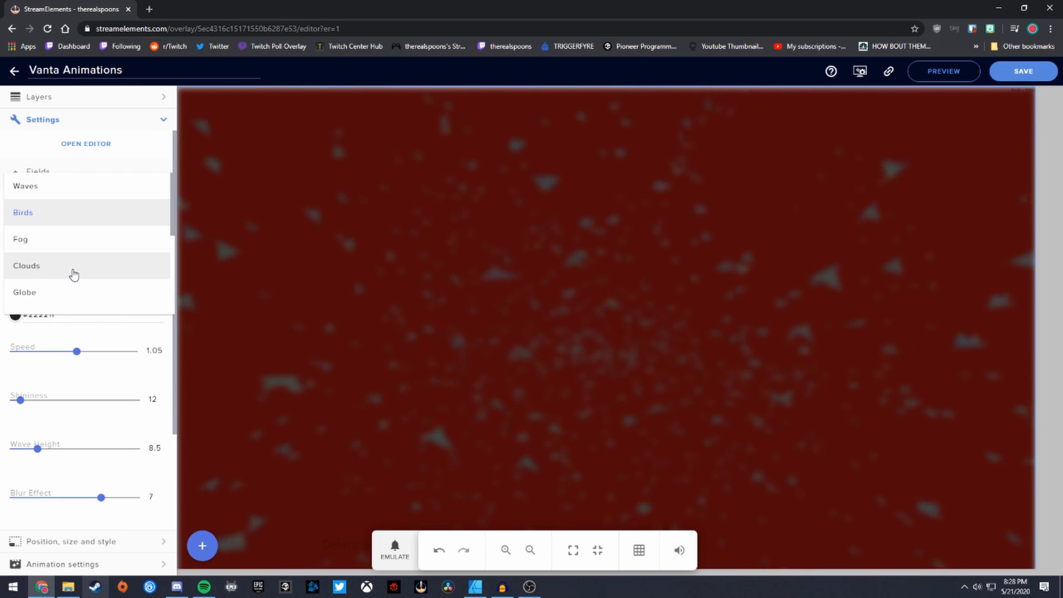
scroll(70, 270, "down", 2)
scroll(41, 247, "up", 2)
left_click(35, 245)
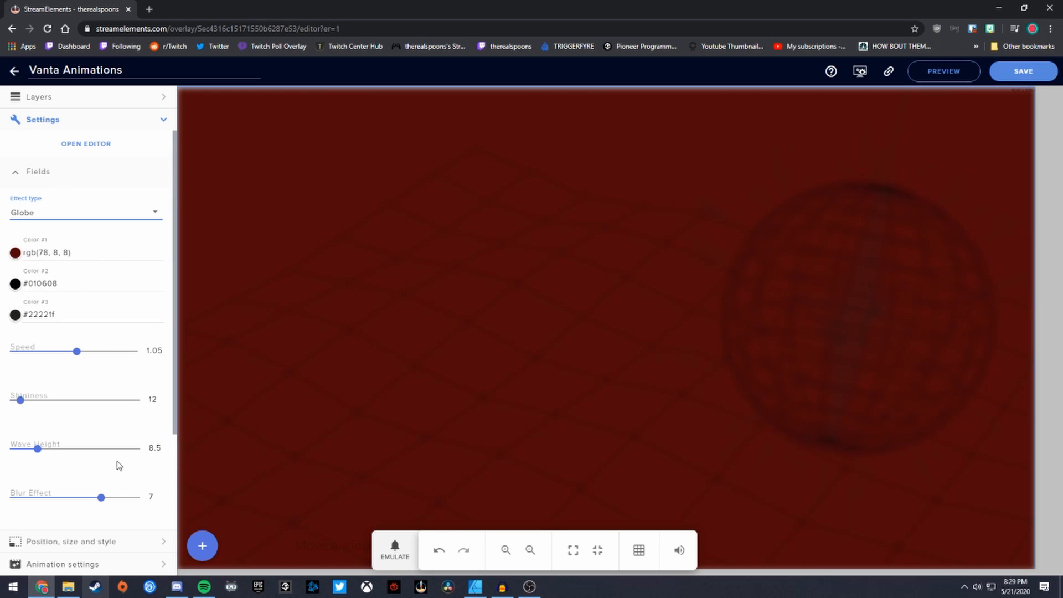
left_click_drag(101, 499, 36, 497)
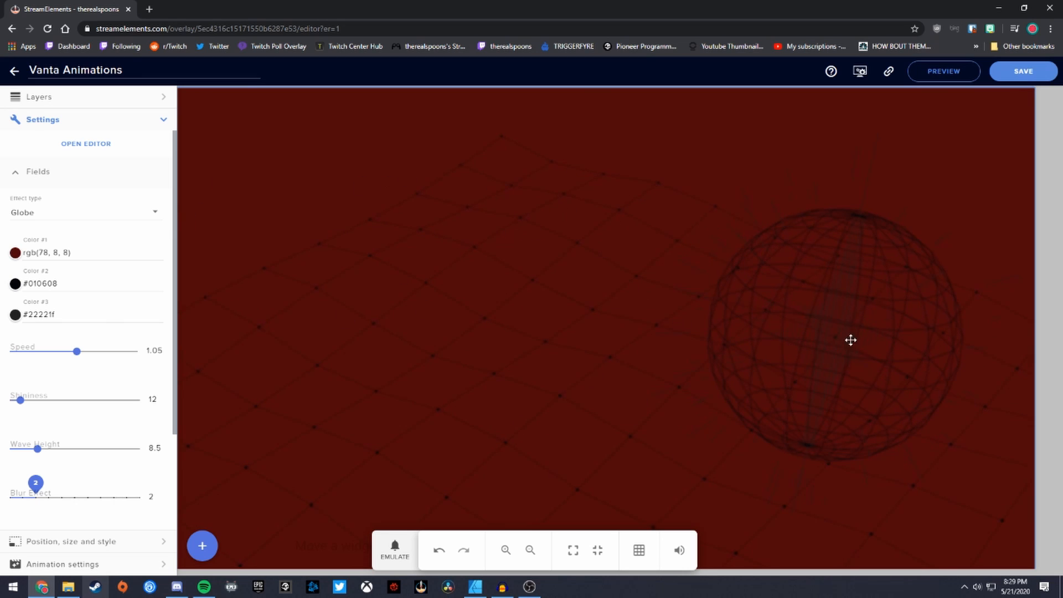
- Pick Halo as the Effect type, then reopen the list to browse other effects
left_click(139, 213)
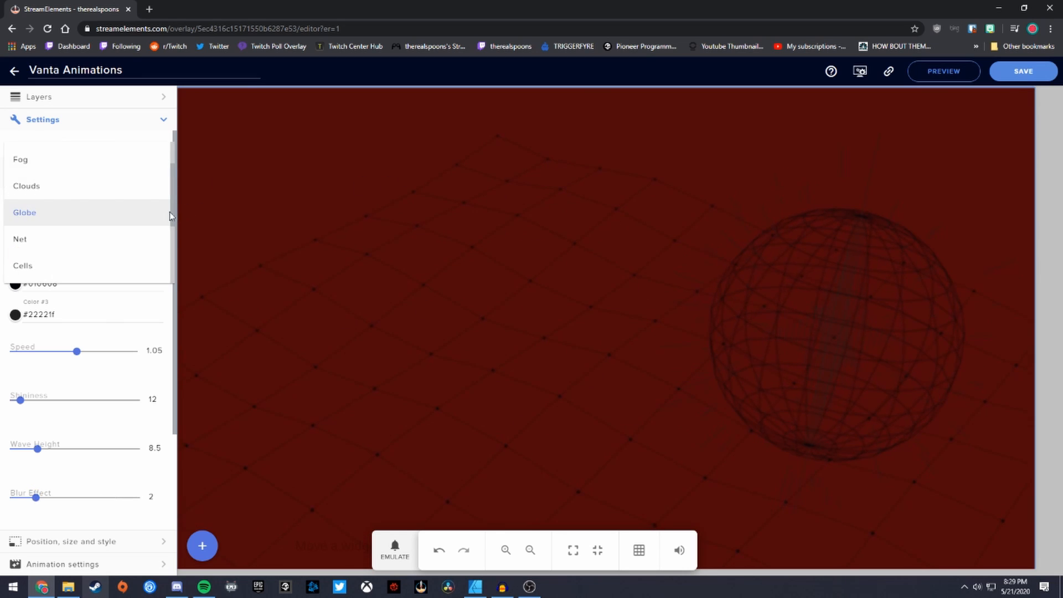
scroll(40, 248, "down", 3)
left_click(38, 270)
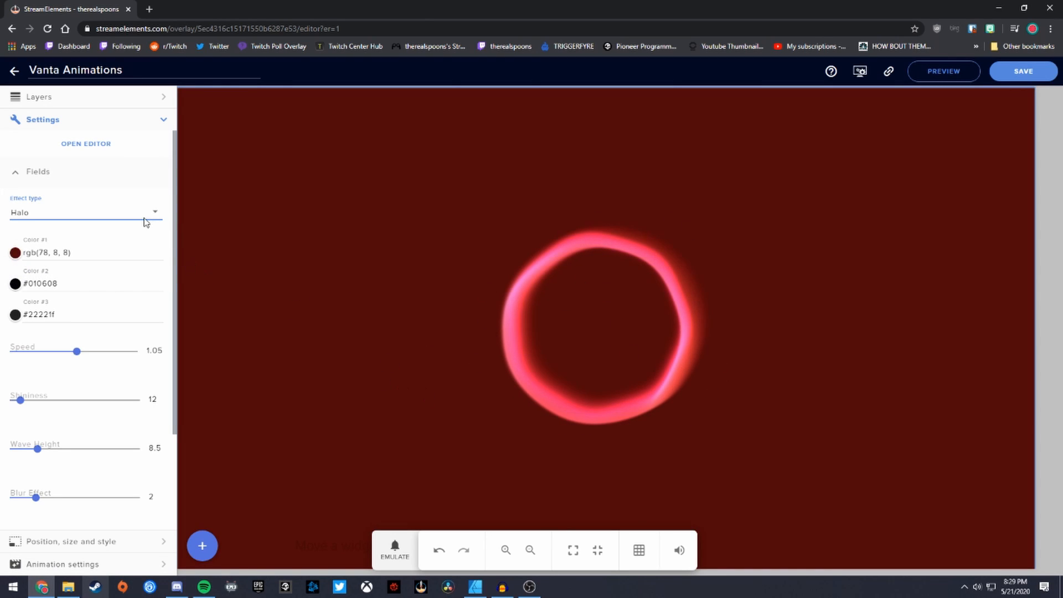
left_click(74, 218)
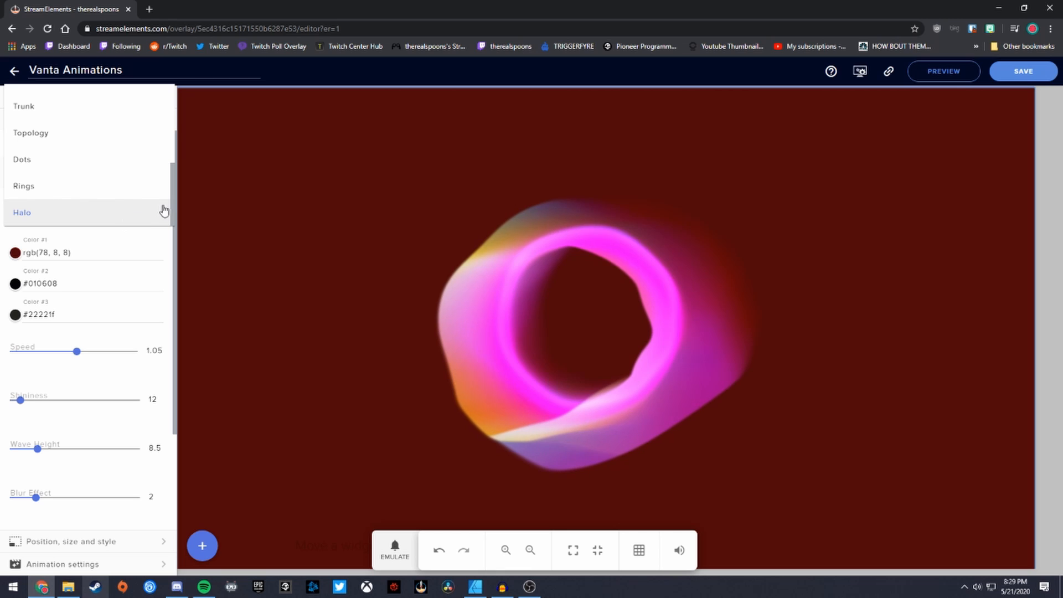
scroll(52, 173, "up", 1)
scroll(51, 170, "up", 2)
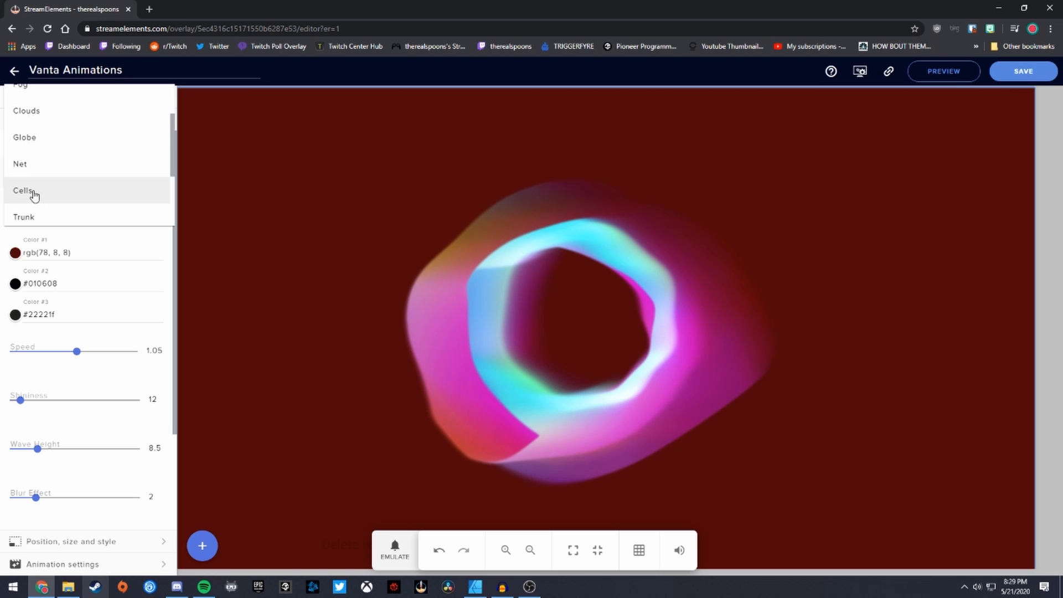
- Choose the Cells effect and set Color #1 to bright green rgb(165, 247, 33)
left_click(38, 194)
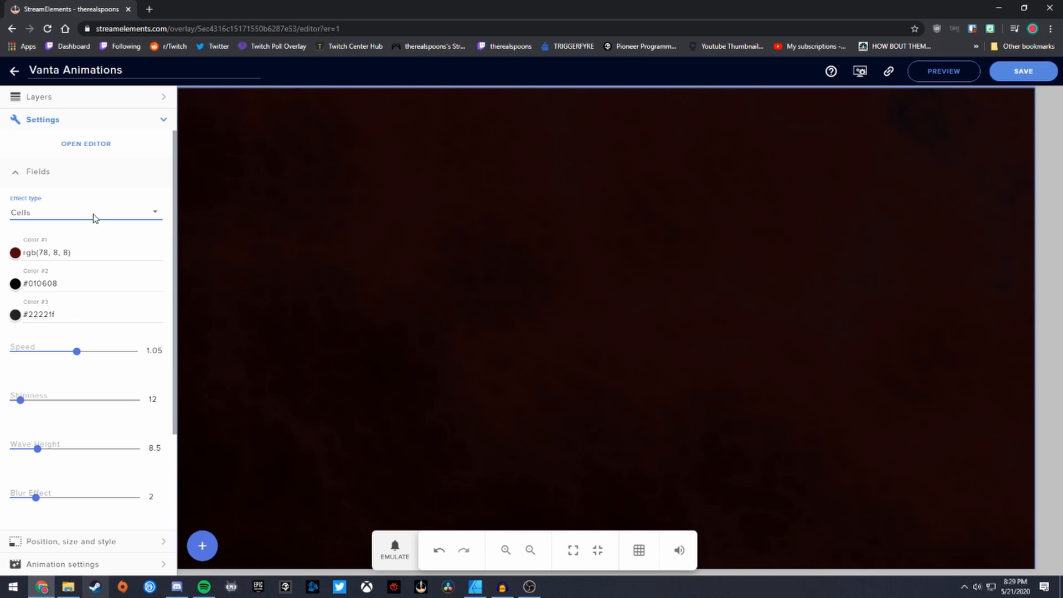
left_click(15, 253)
left_click(593, 356)
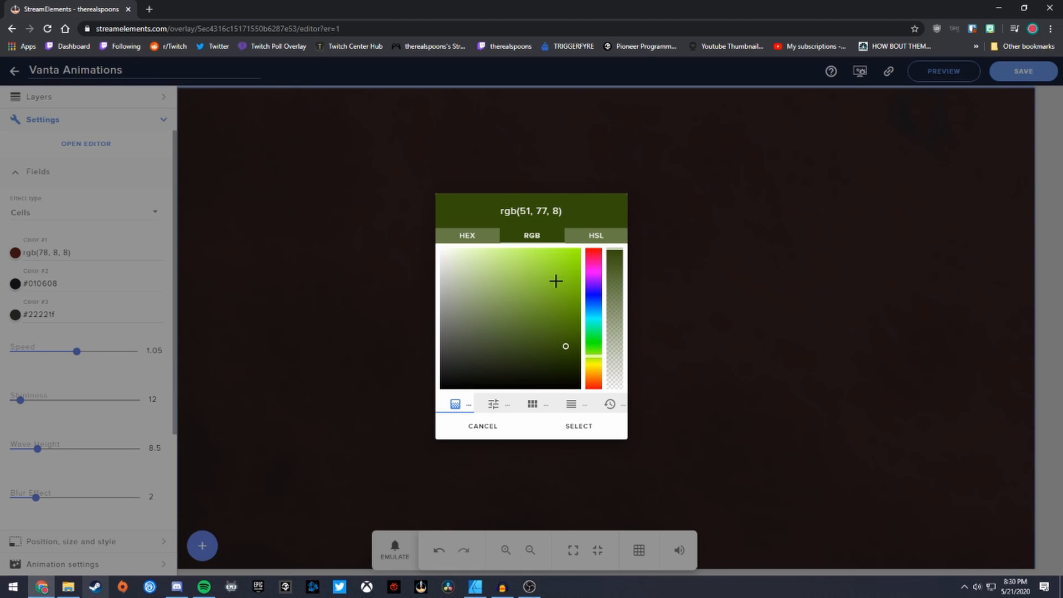
left_click_drag(556, 277, 561, 252)
left_click(580, 428)
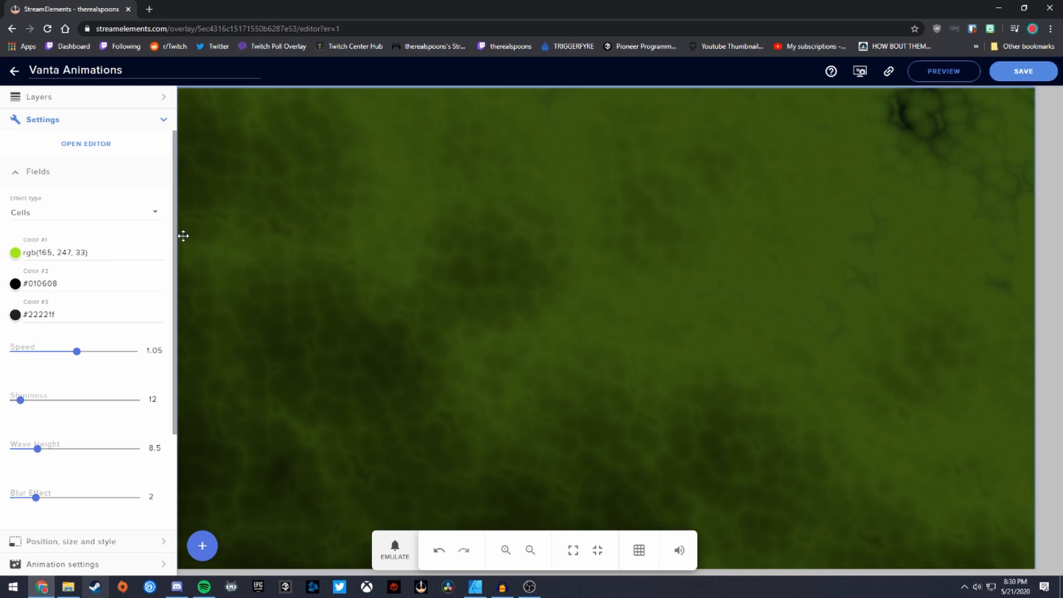
left_click_drag(175, 237, 170, 317)
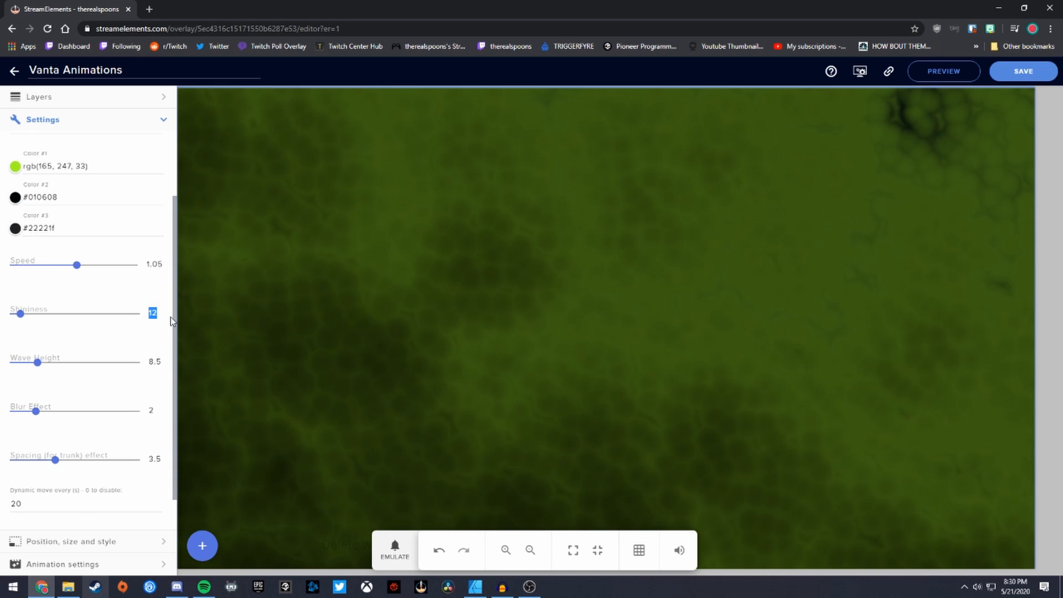
- Copy the overlay URL from the top bar link icon and drag OBS onto this display
scroll(106, 481, "down", 1)
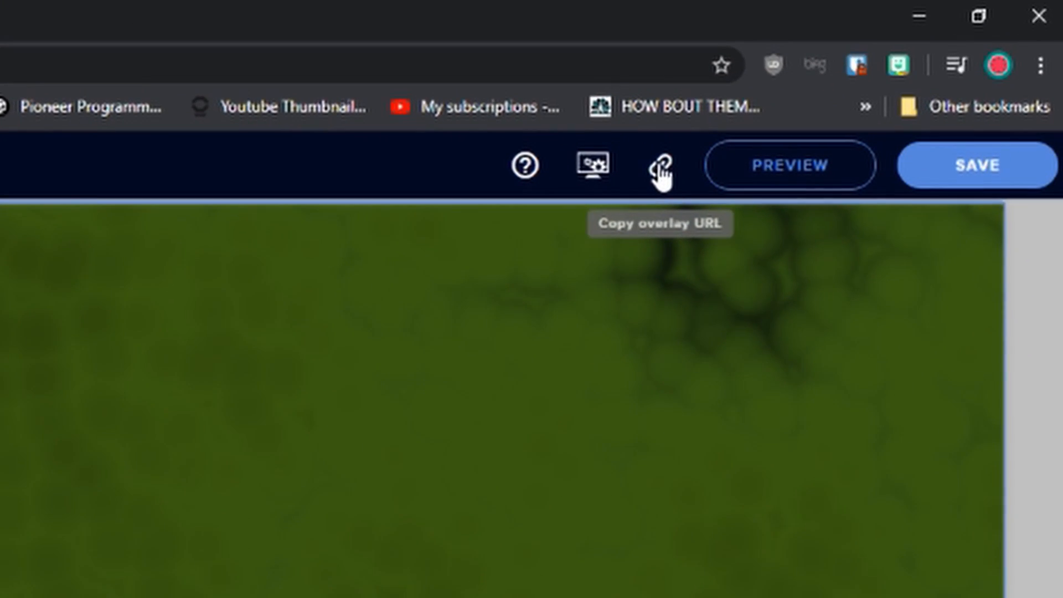
left_click(662, 174)
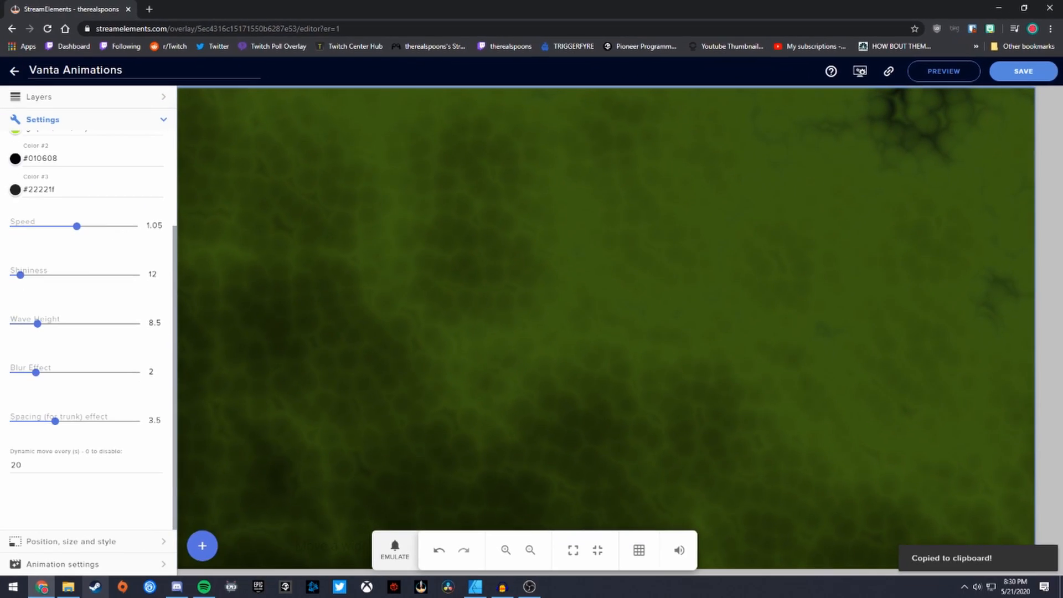
left_click_drag(0, 531, 546, 50)
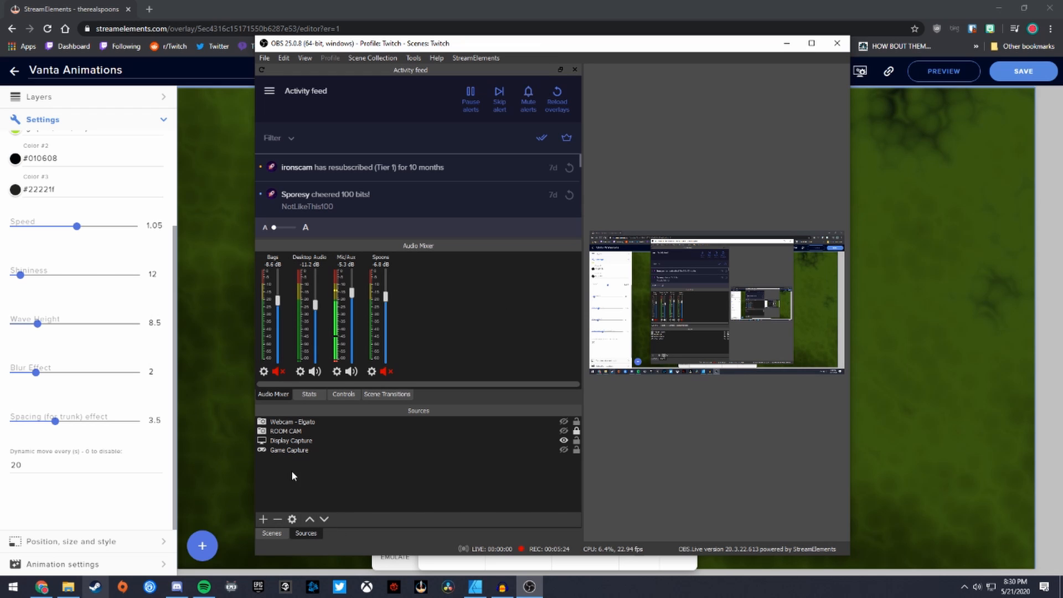
- Add an OBS browser source named 'cells' with the pasted overlay URL at 1920x1080
left_click(264, 519)
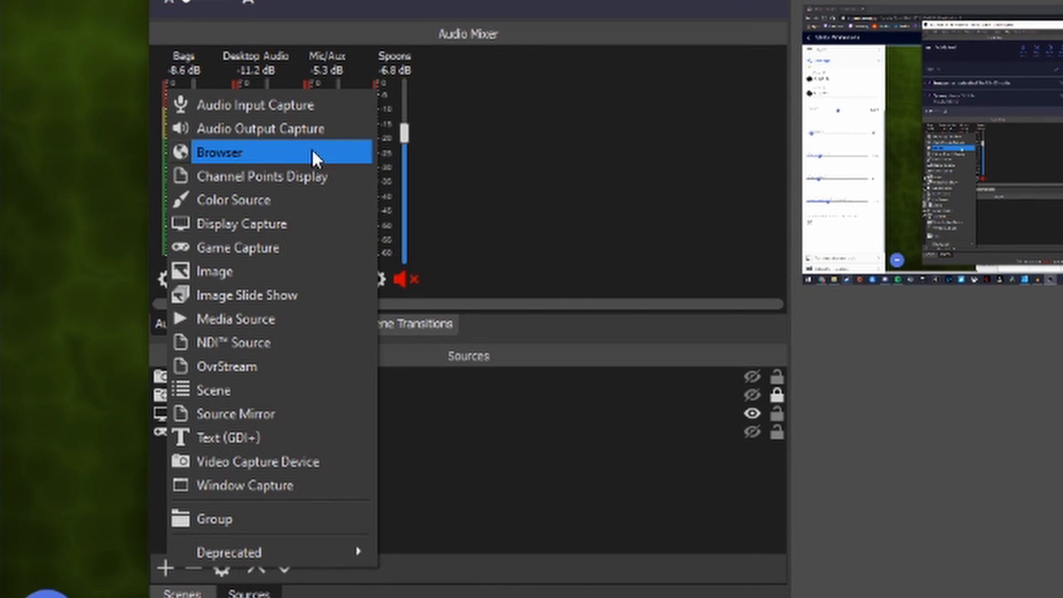
left_click(313, 155)
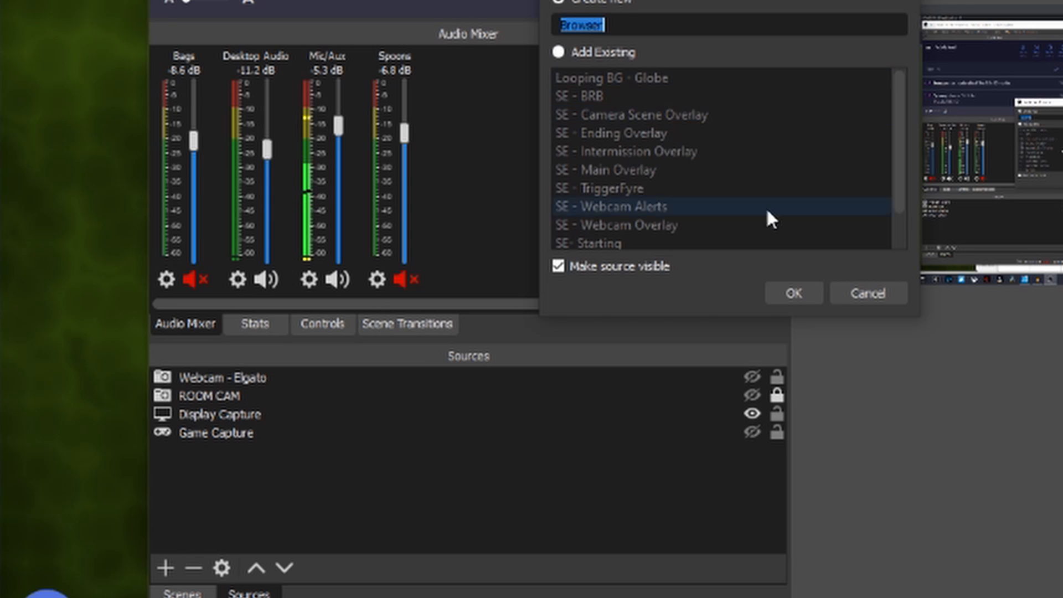
type("cells")
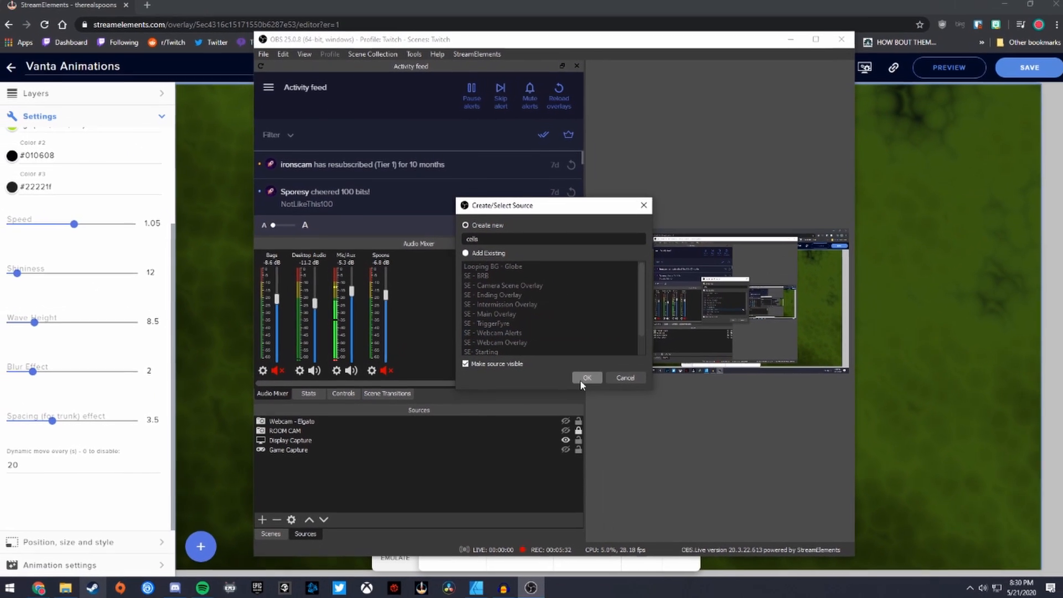
left_click(587, 378)
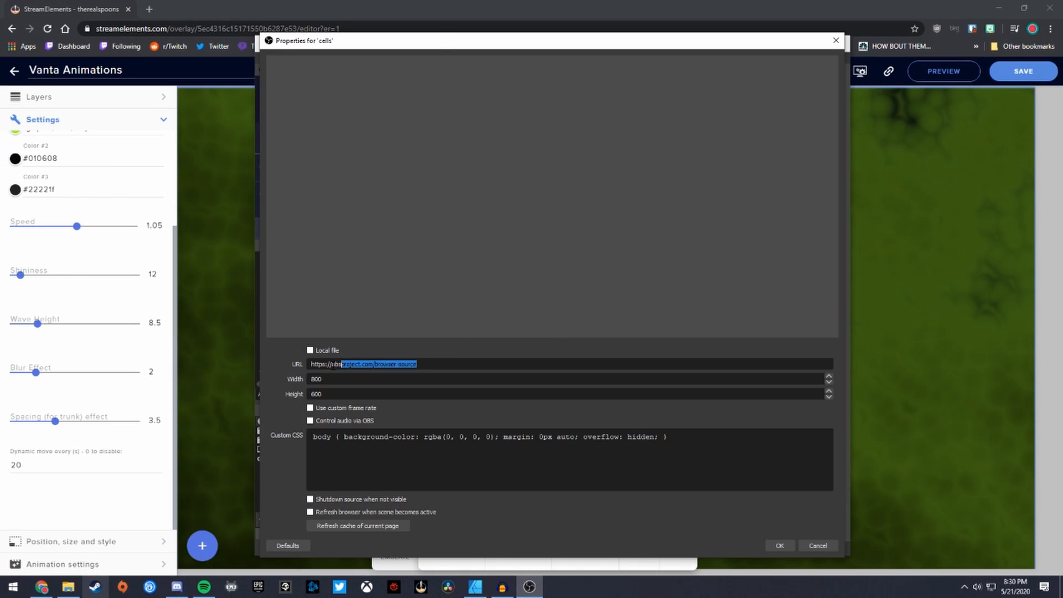
left_click_drag(334, 364, 303, 372)
left_click_drag(332, 417, 290, 418)
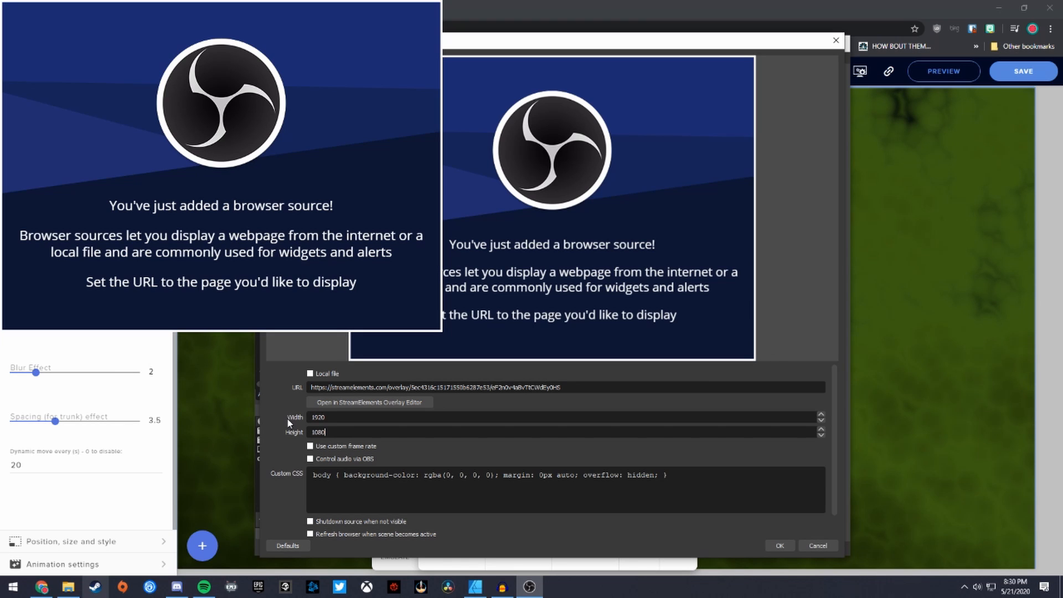
left_click(780, 547)
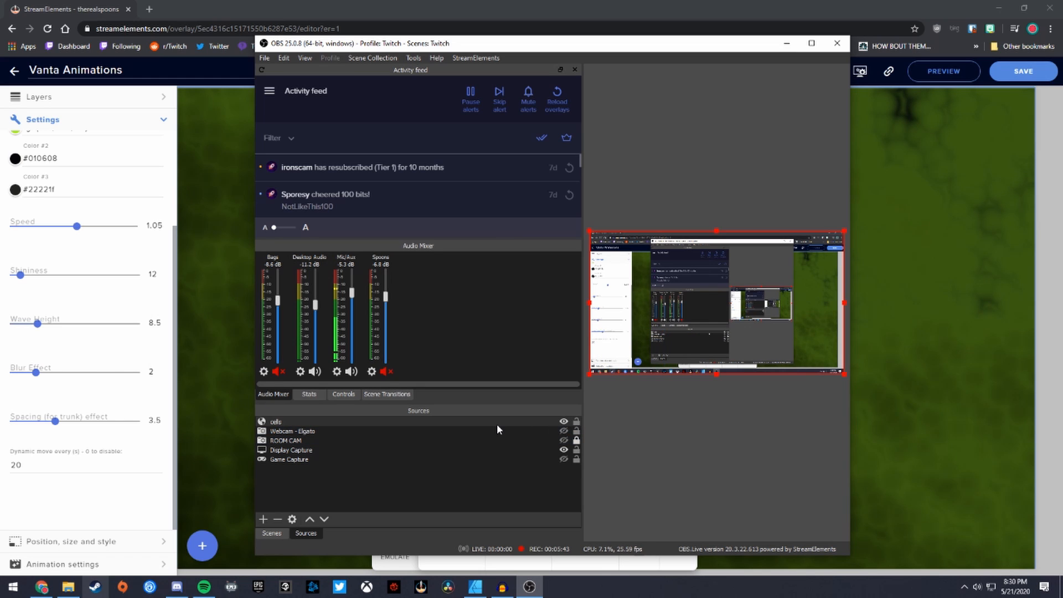
- Return to the StreamElements overlay editor in Chrome and save the green Cells background overlay
left_click(1021, 72)
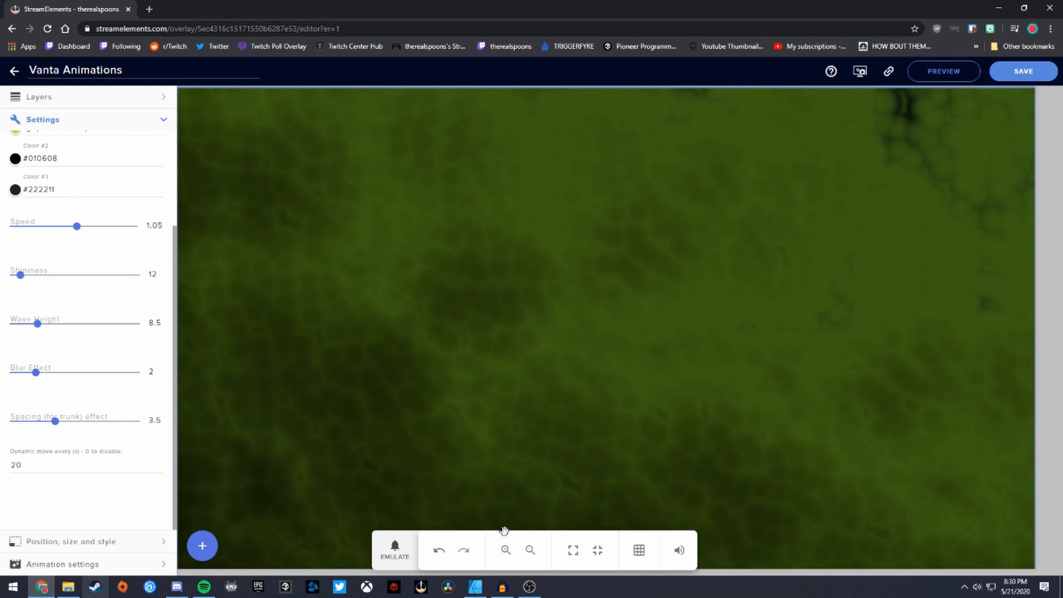
left_click(529, 587)
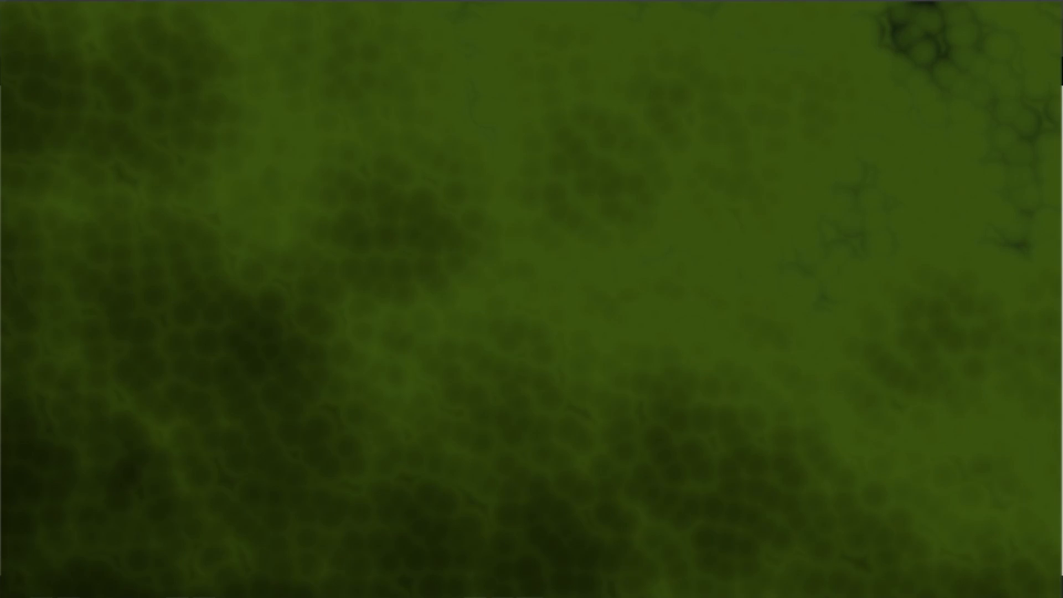